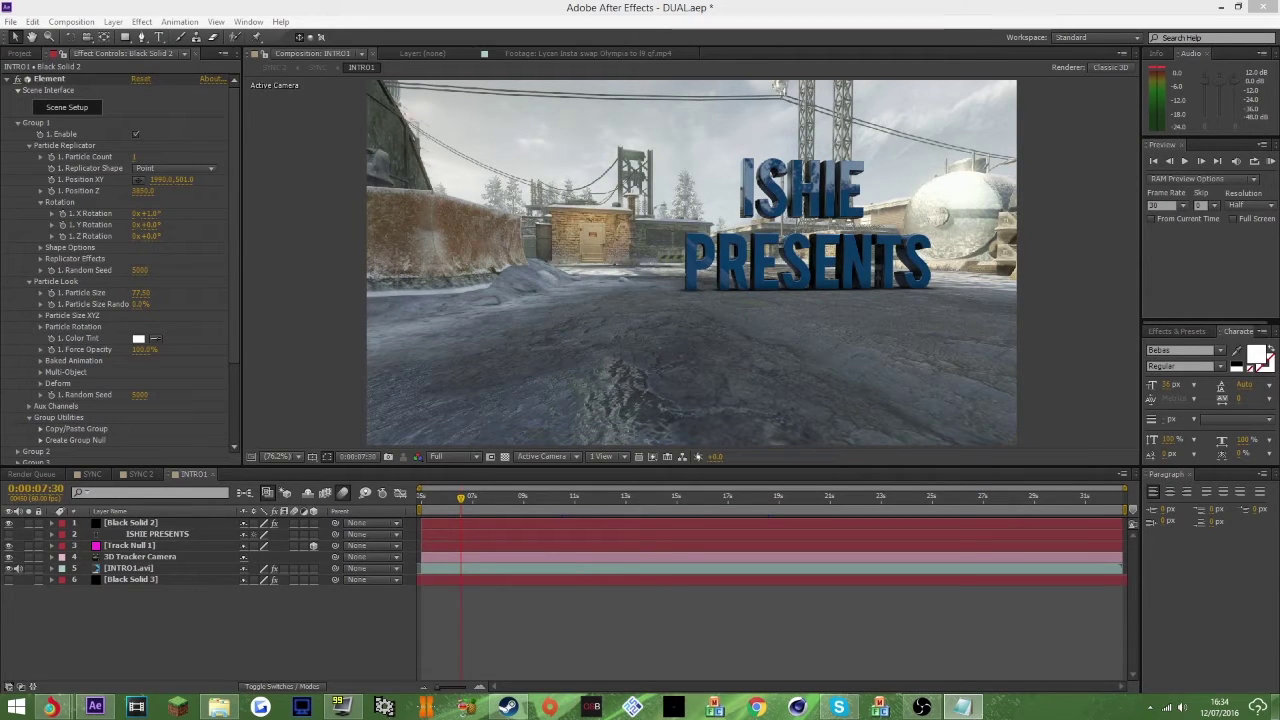
Step: Examine the 3D camera tracker's track points on the INTRO1.avi layer
click(478, 567)
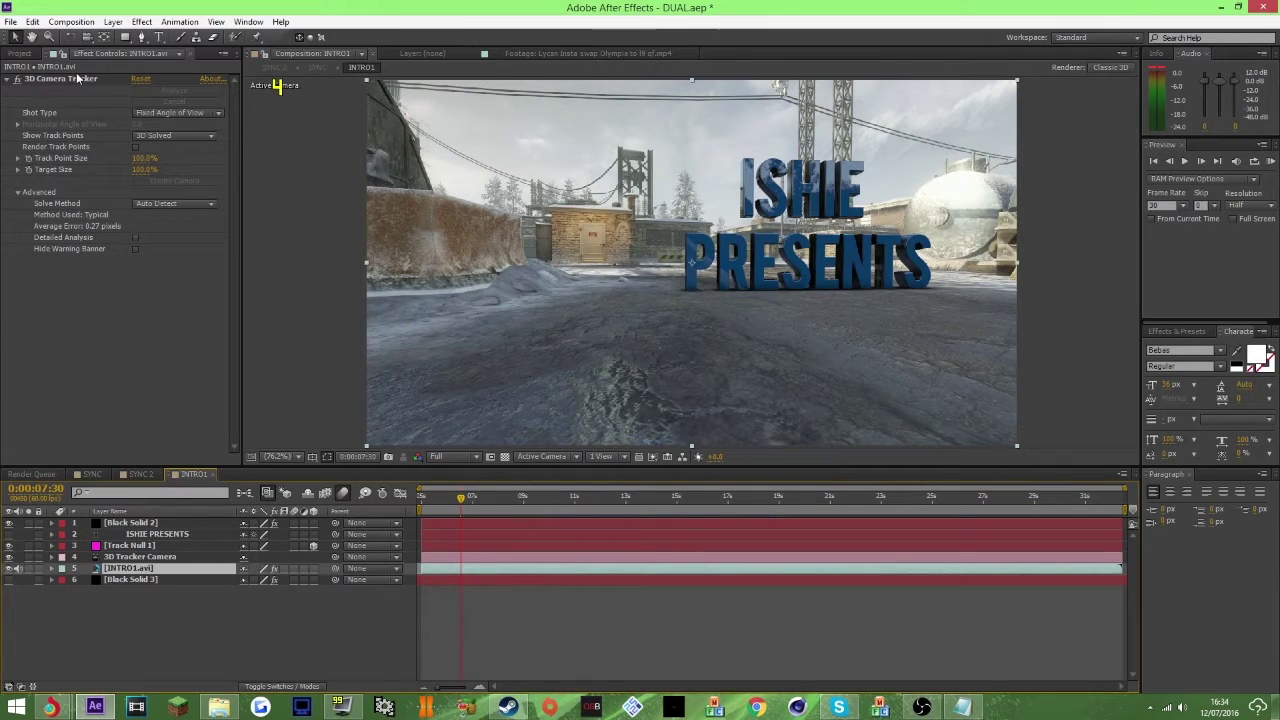
click(76, 76)
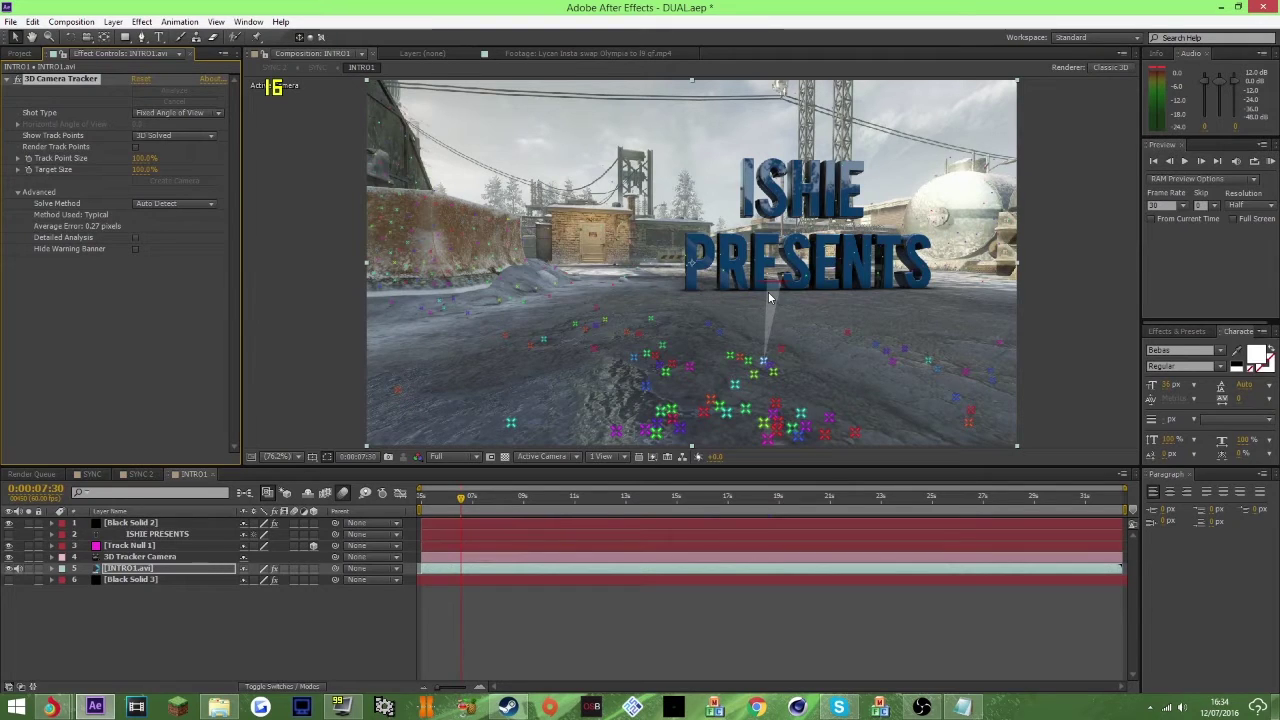
click(505, 630)
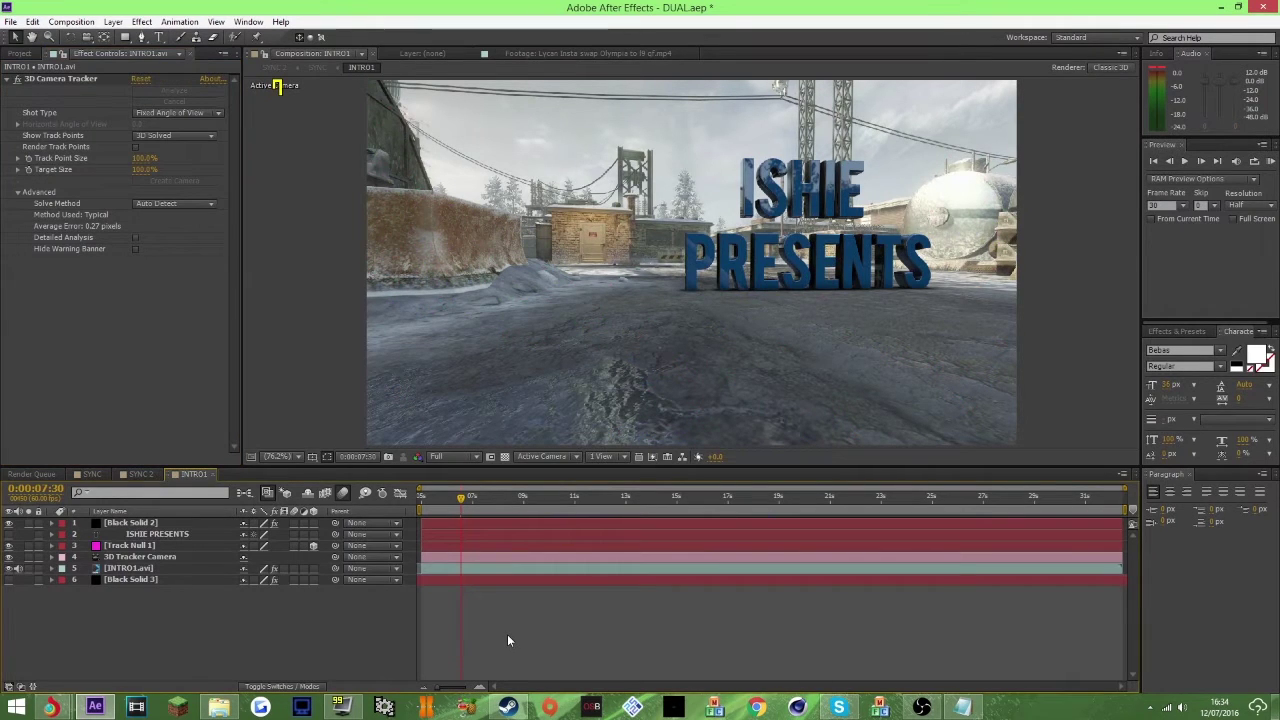
Step: Create a new solid named PARTICLES and apply the Particular effect to it
key(ctrl+y)
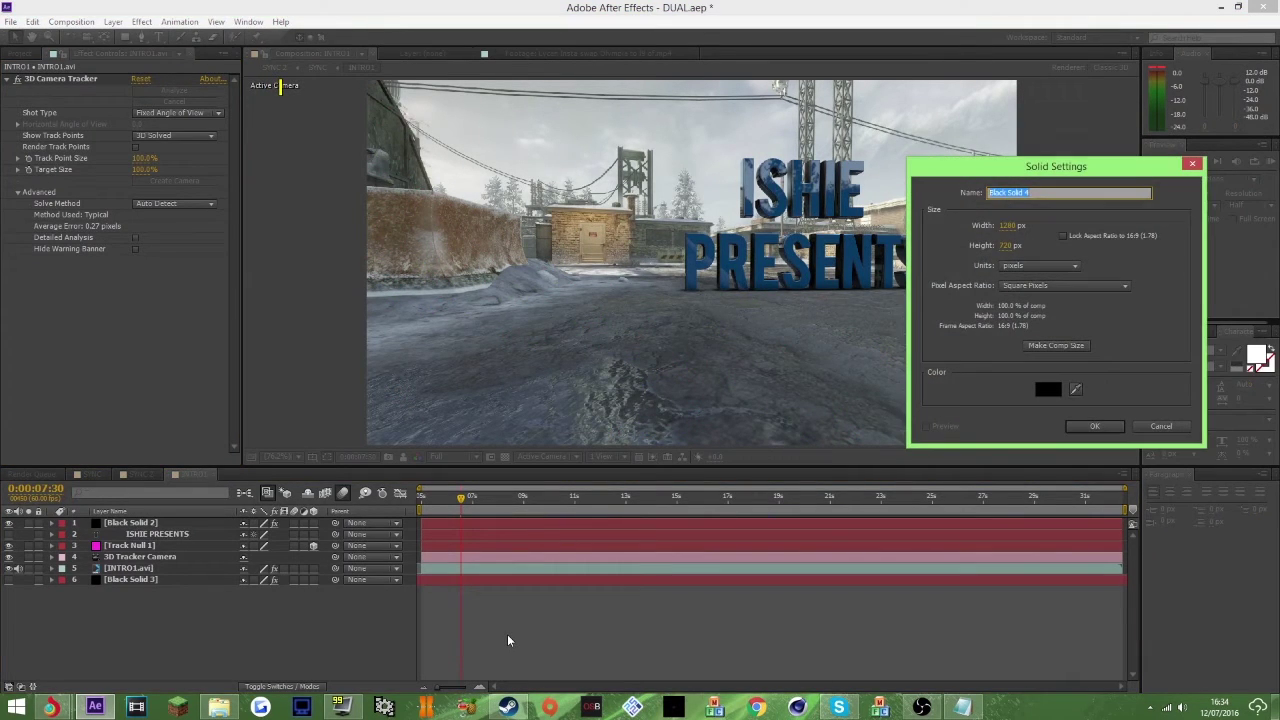
text(Far)
text(TICLES)
key(Return)
click(141, 21)
click(160, 47)
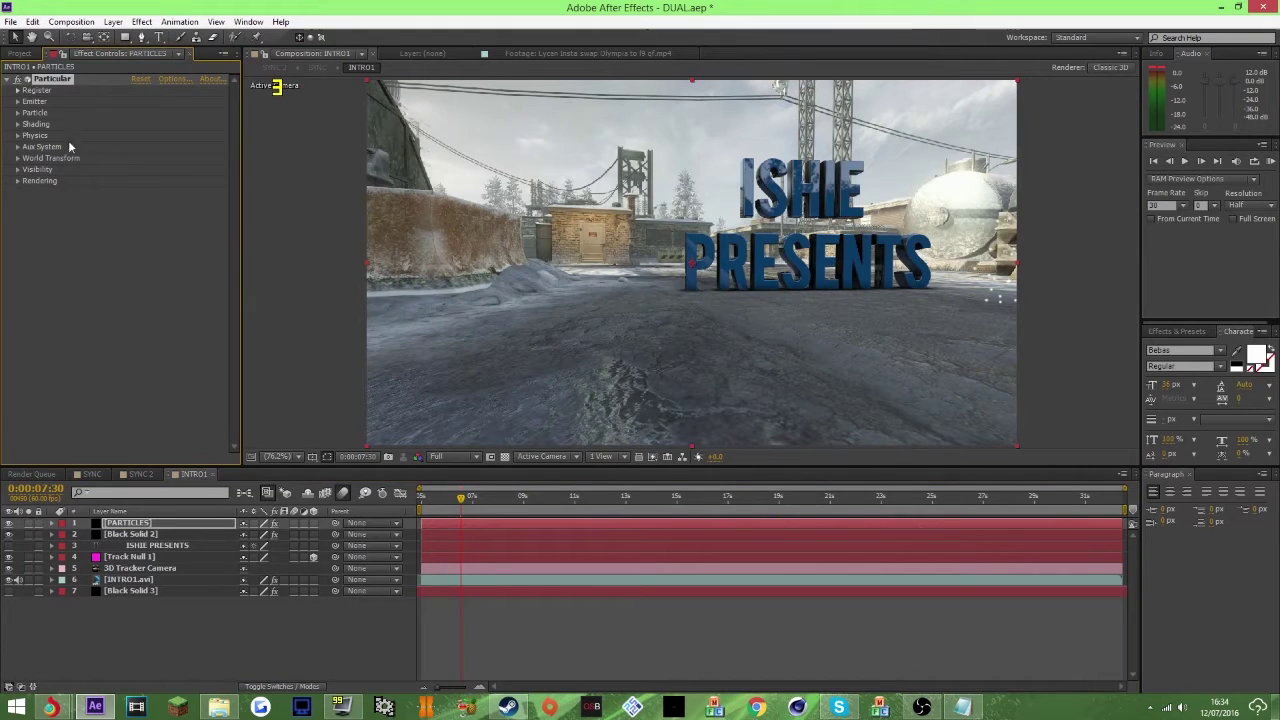
Step: Set the Particular emitter's Position Z to 3850, matching the 3D text layer, and its Position XY to about 1930, -1320
drag(459, 500, 568, 497)
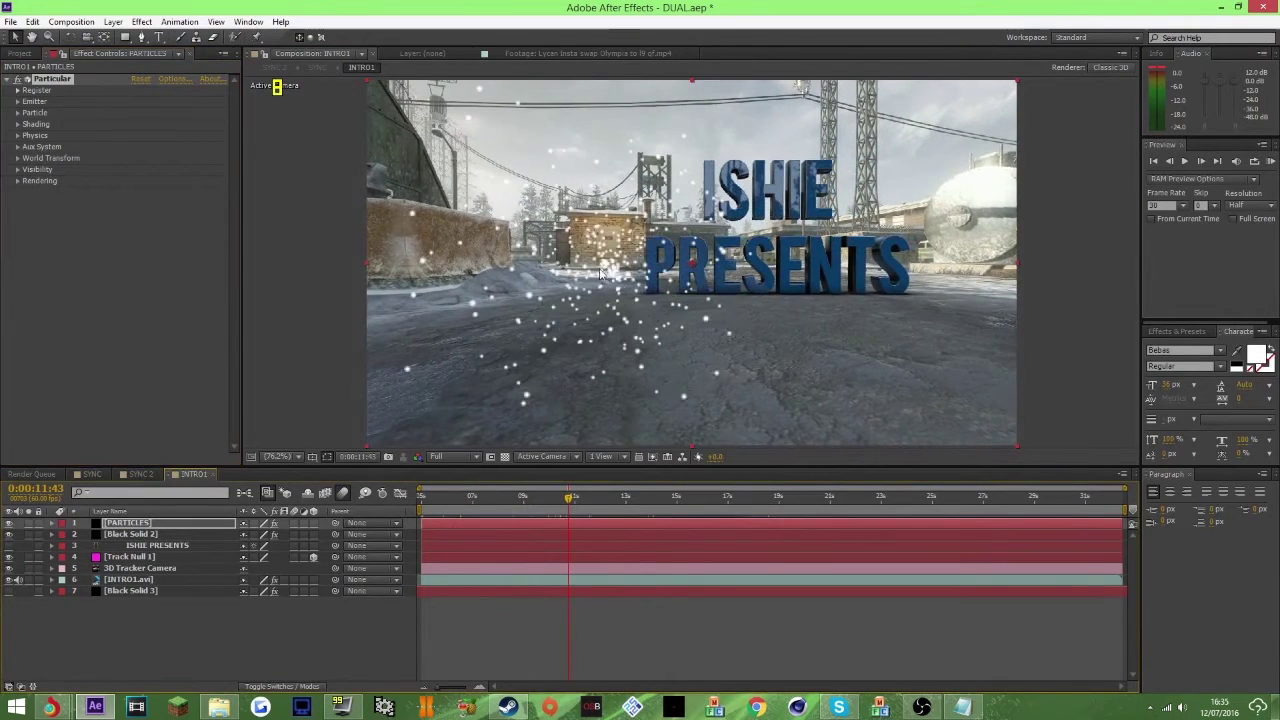
click(592, 497)
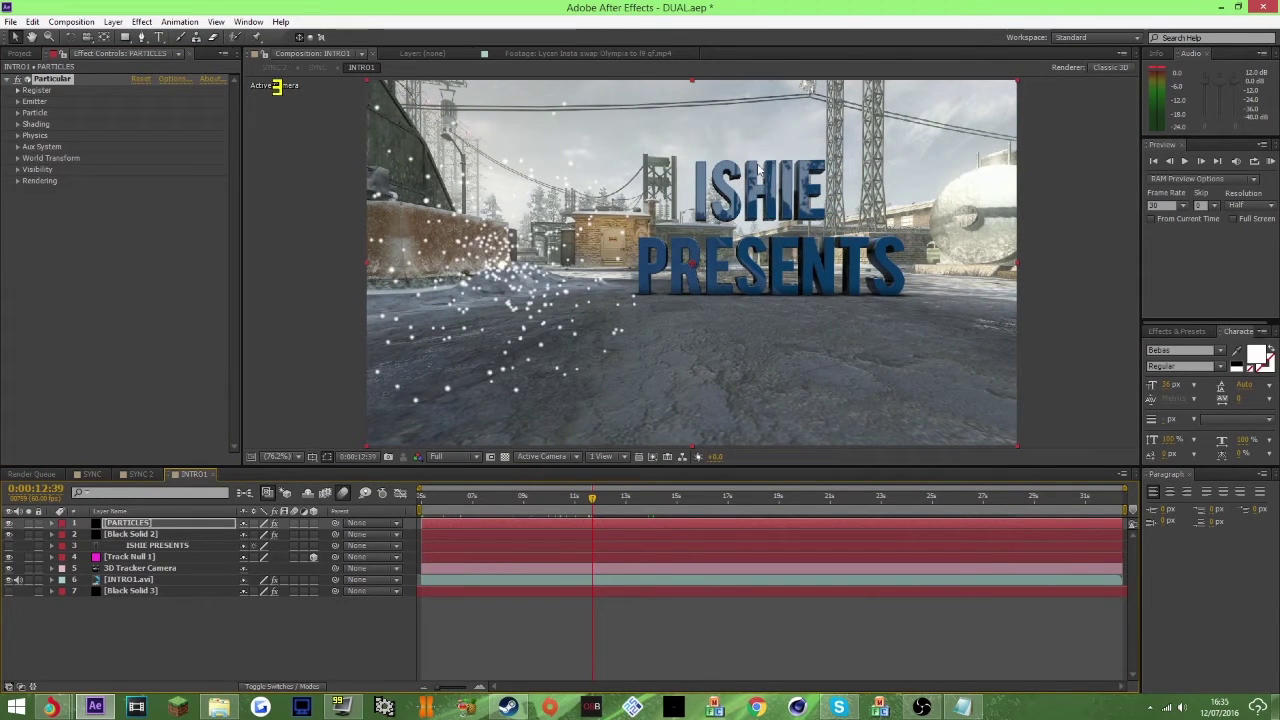
click(130, 535)
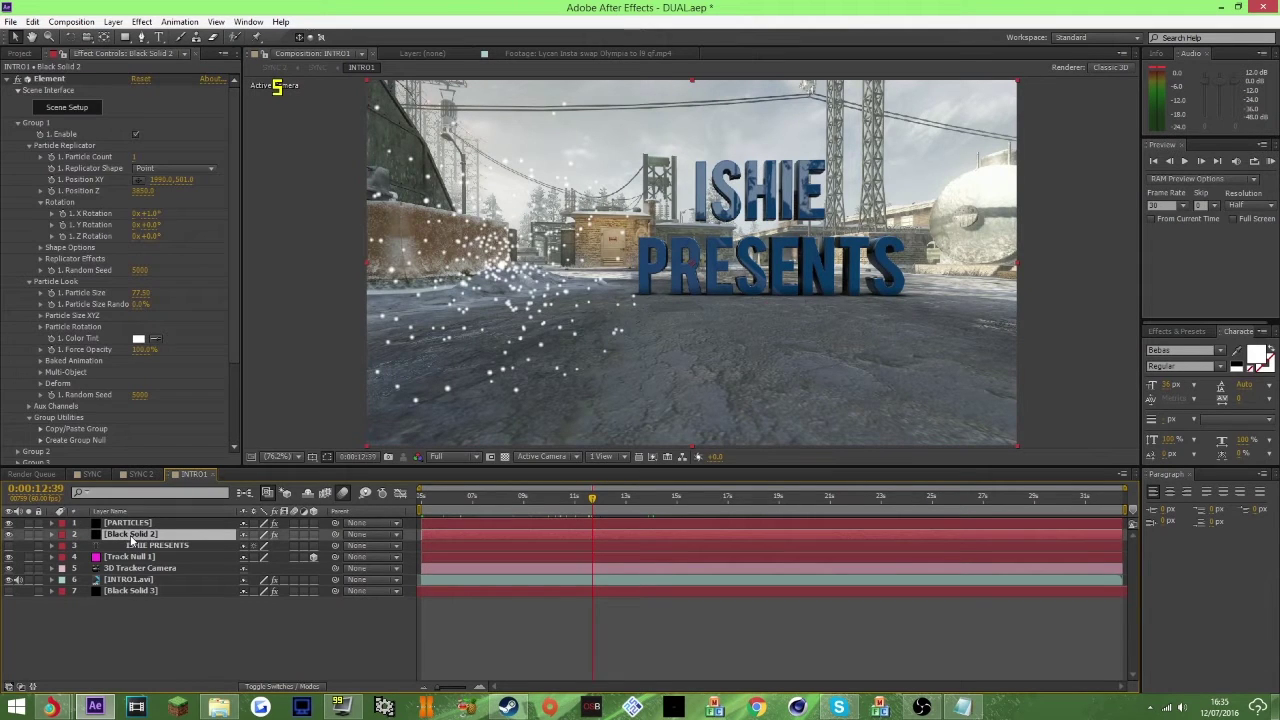
click(143, 191)
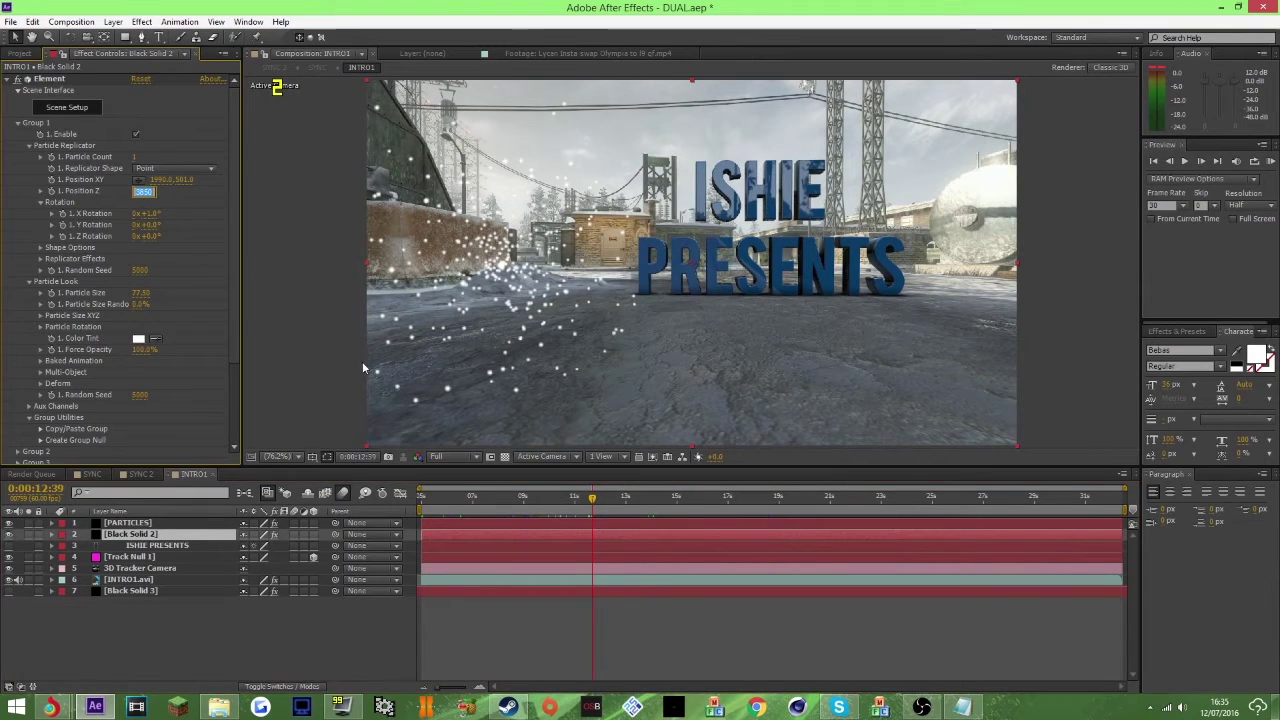
click(444, 524)
click(28, 101)
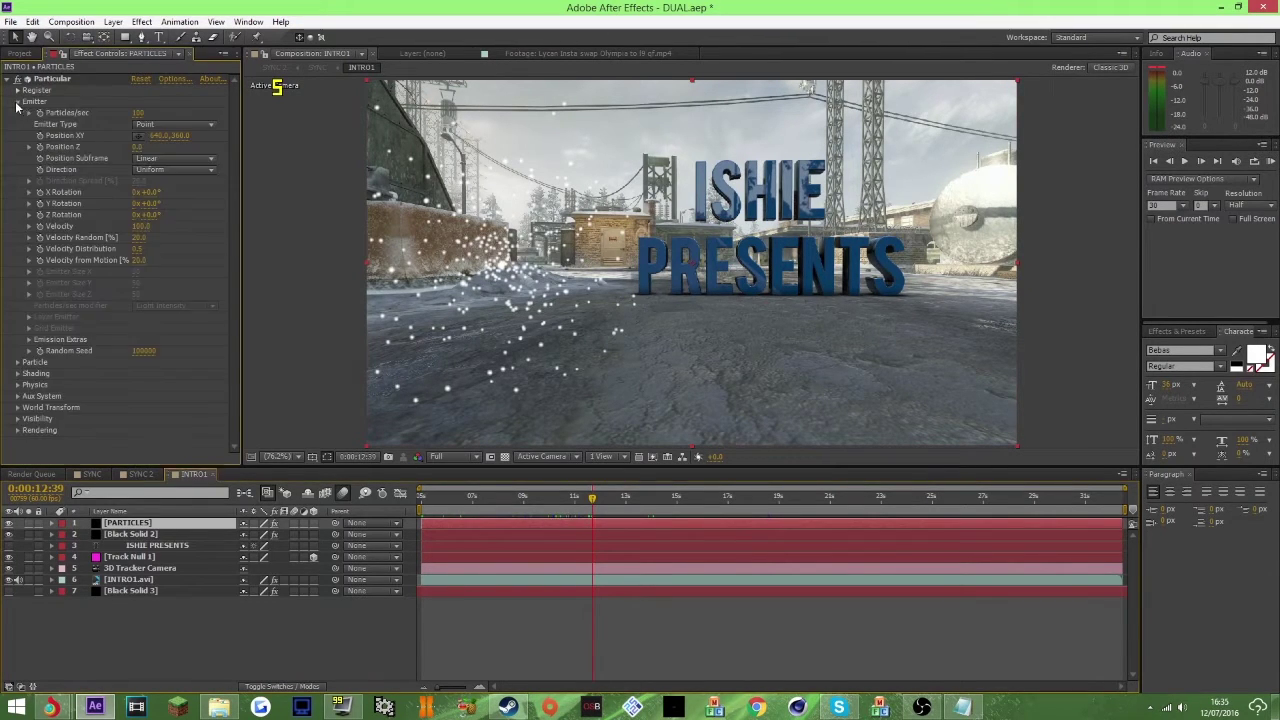
click(137, 148)
text(3850.0)
click(531, 643)
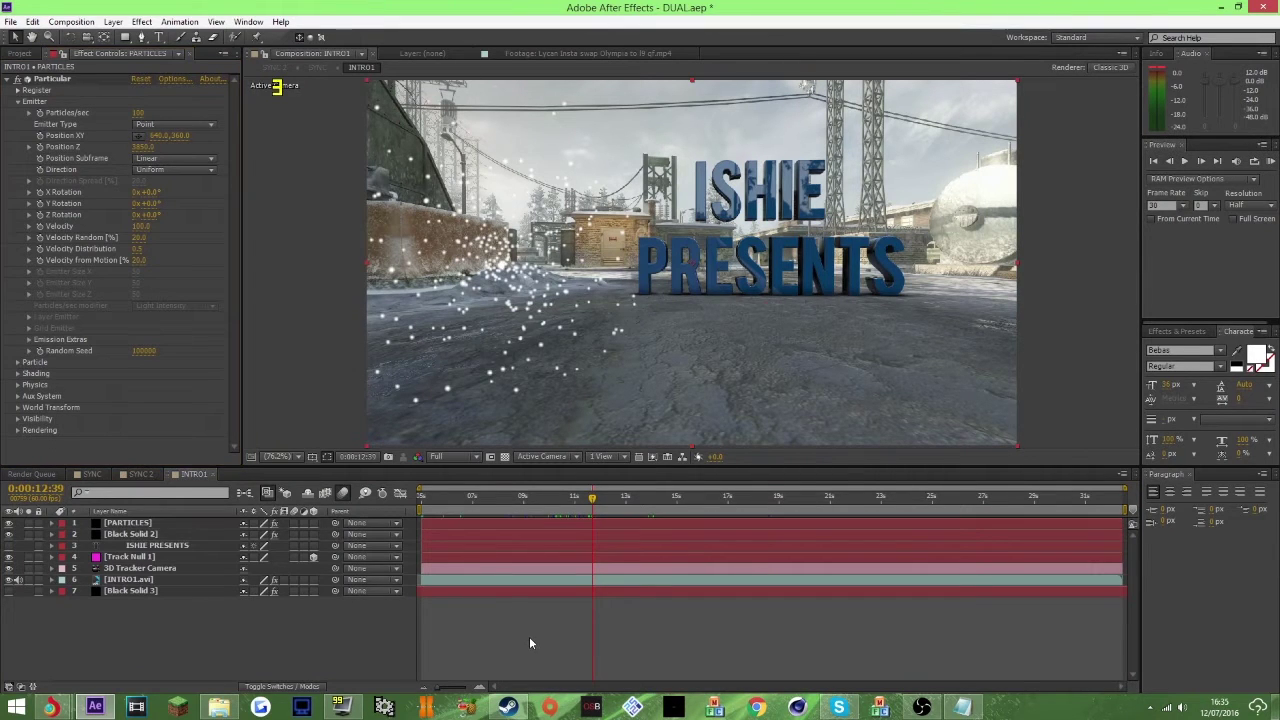
drag(162, 136, 1043, 167)
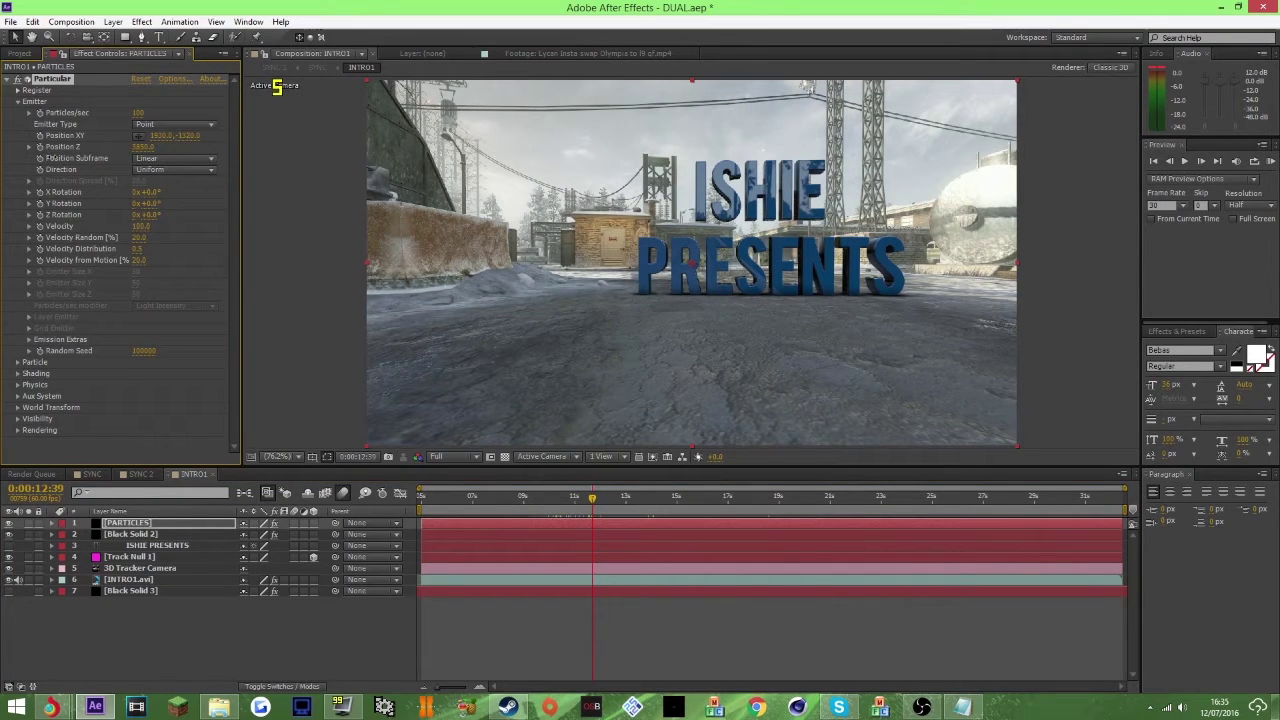
Step: Keyframe the emitter's Particles/sec at 50, dropping to 0 one frame further on
click(162, 109)
click(140, 115)
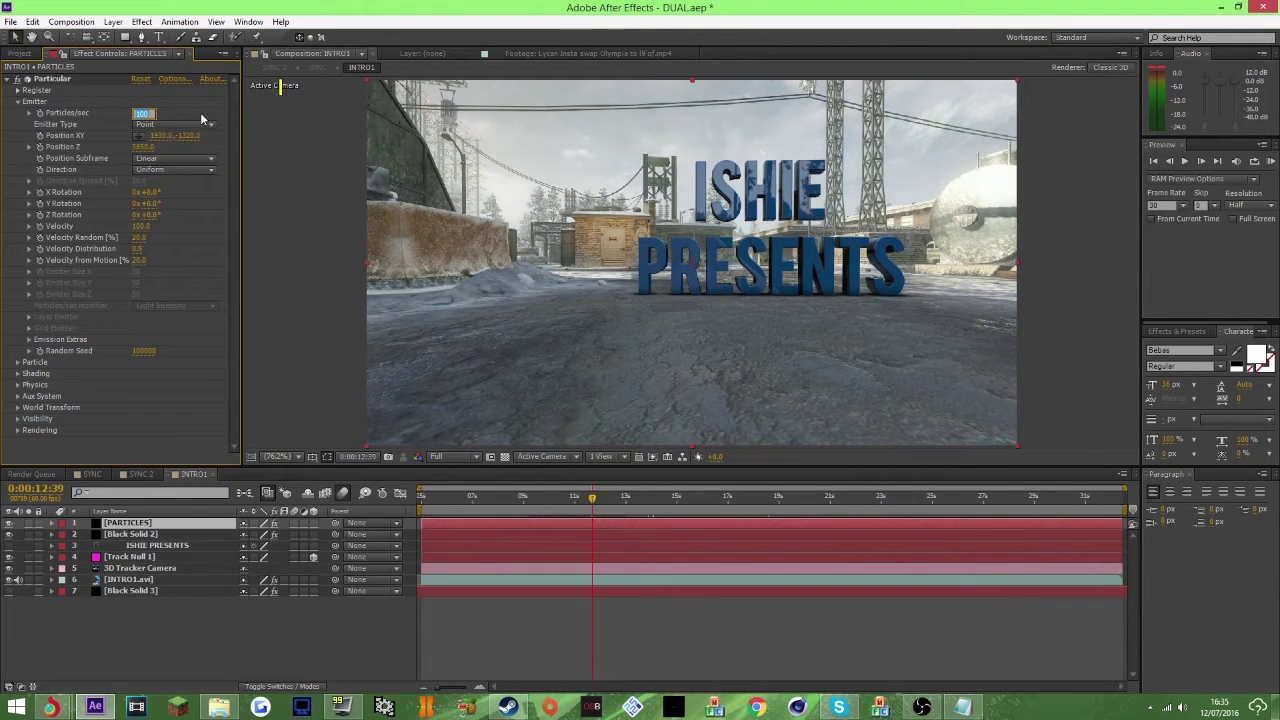
text(50)
key(Return)
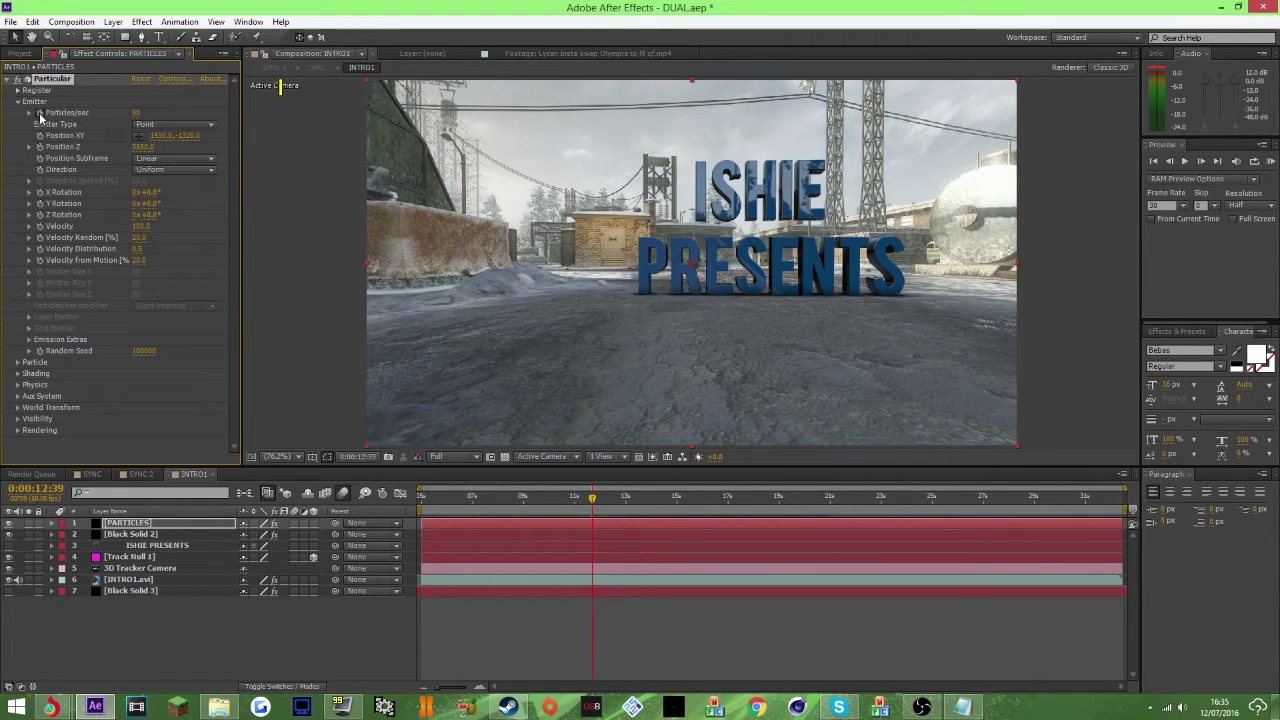
click(1201, 160)
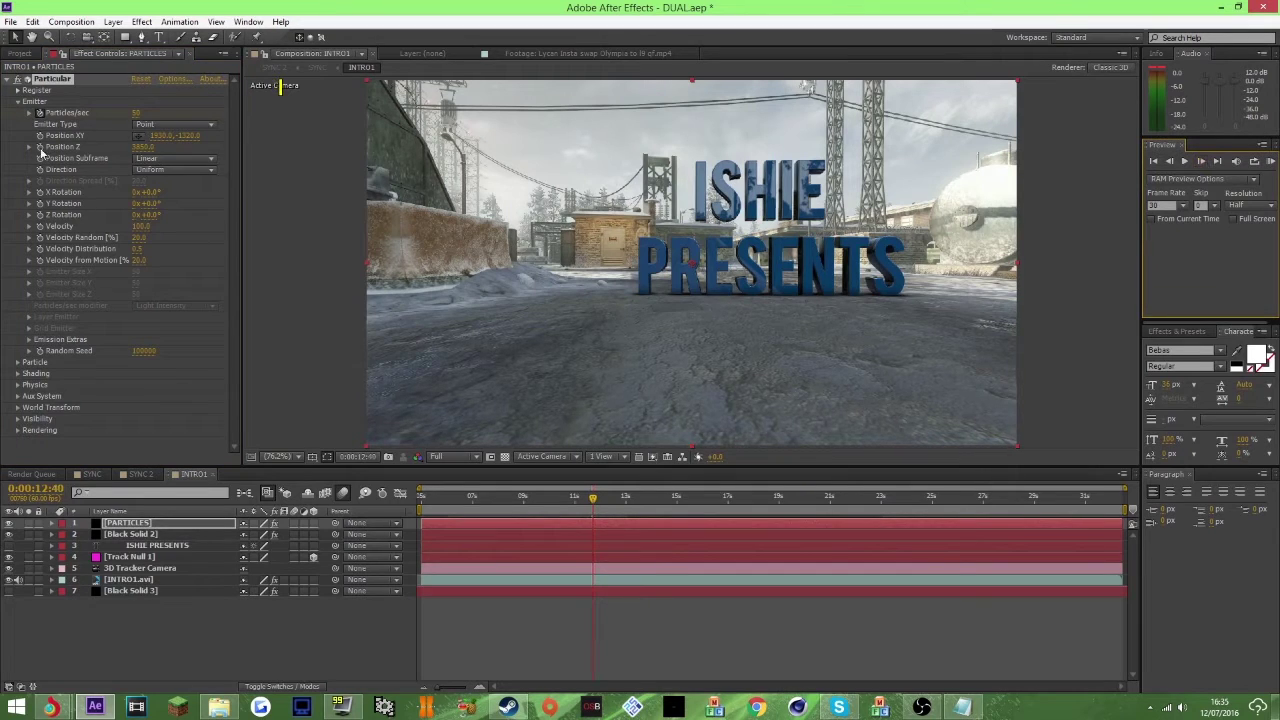
click(137, 113)
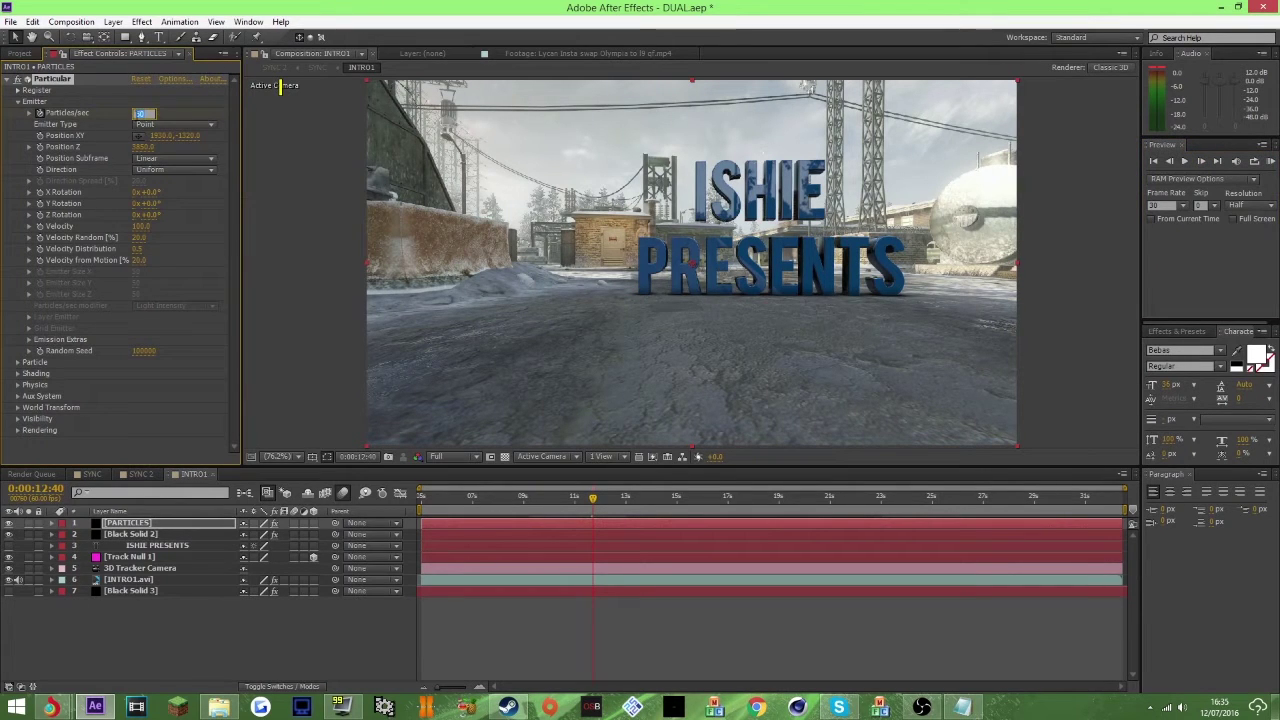
text(0)
key(Return)
Step: Slide the PARTICLES layer earlier so its Particles/sec keyframes sit at the composition's start, and extend its end to the composition's end
key(u)
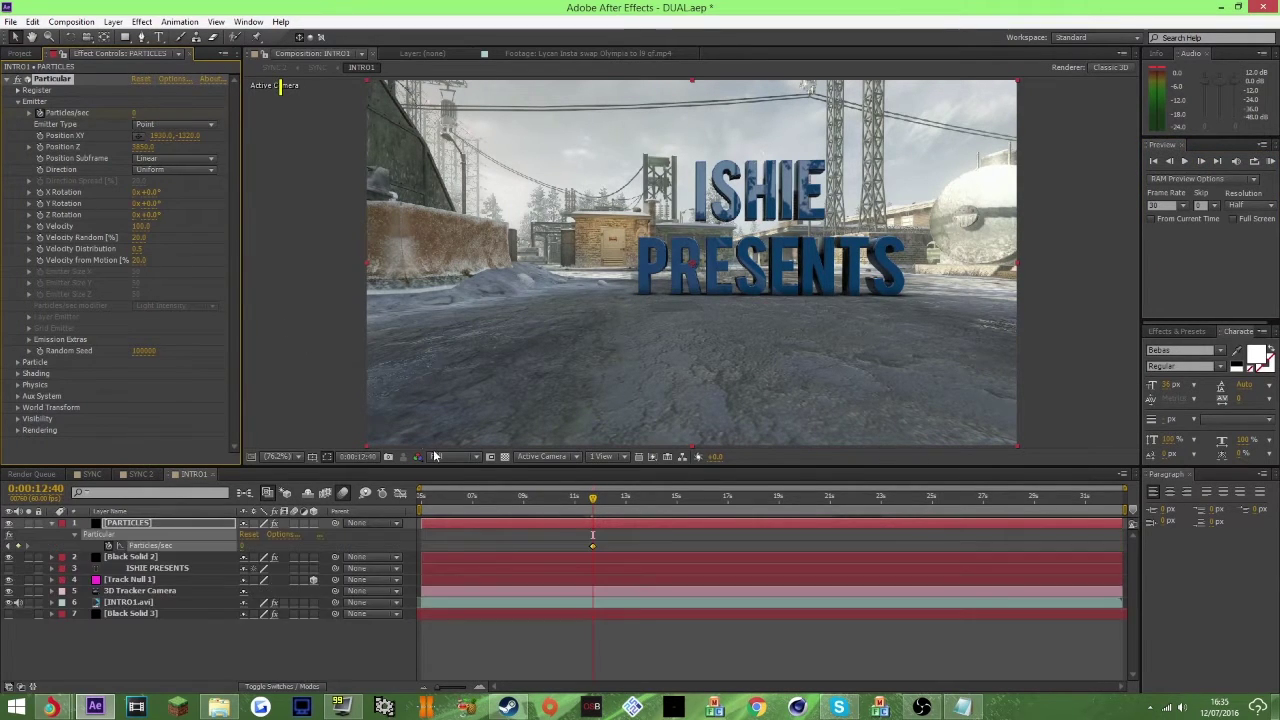
drag(627, 528, 457, 515)
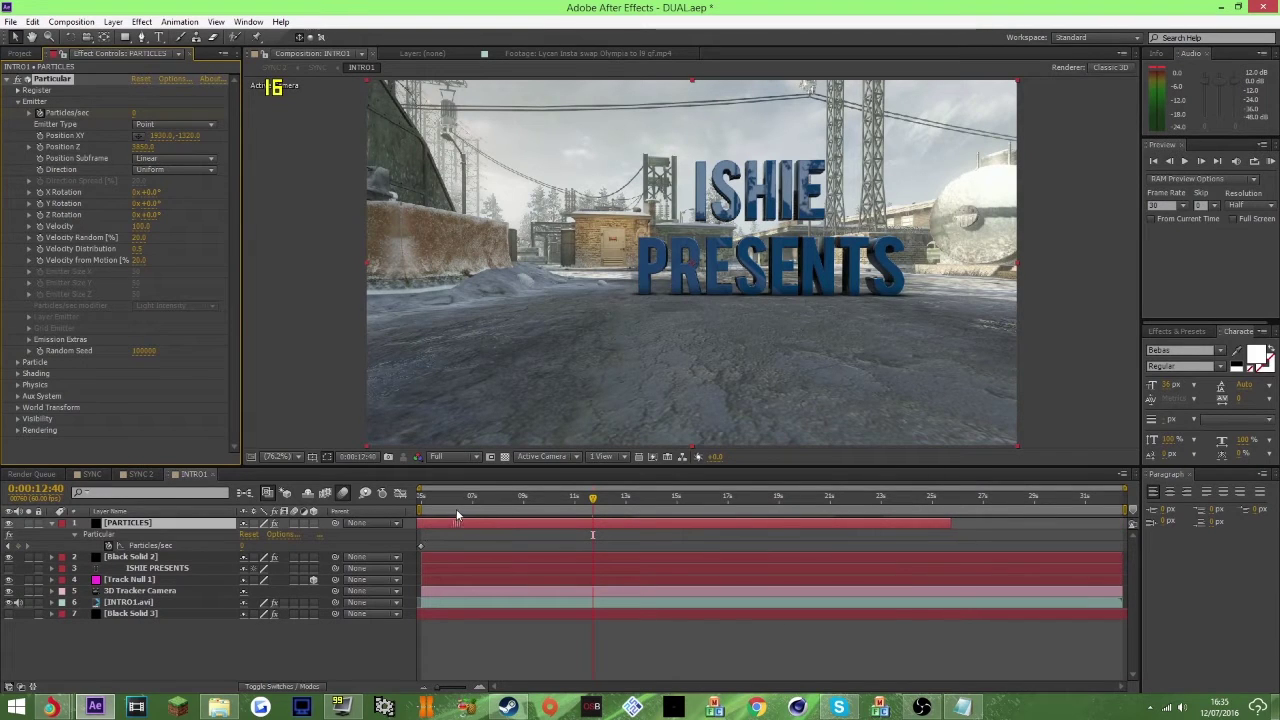
drag(951, 523, 1125, 523)
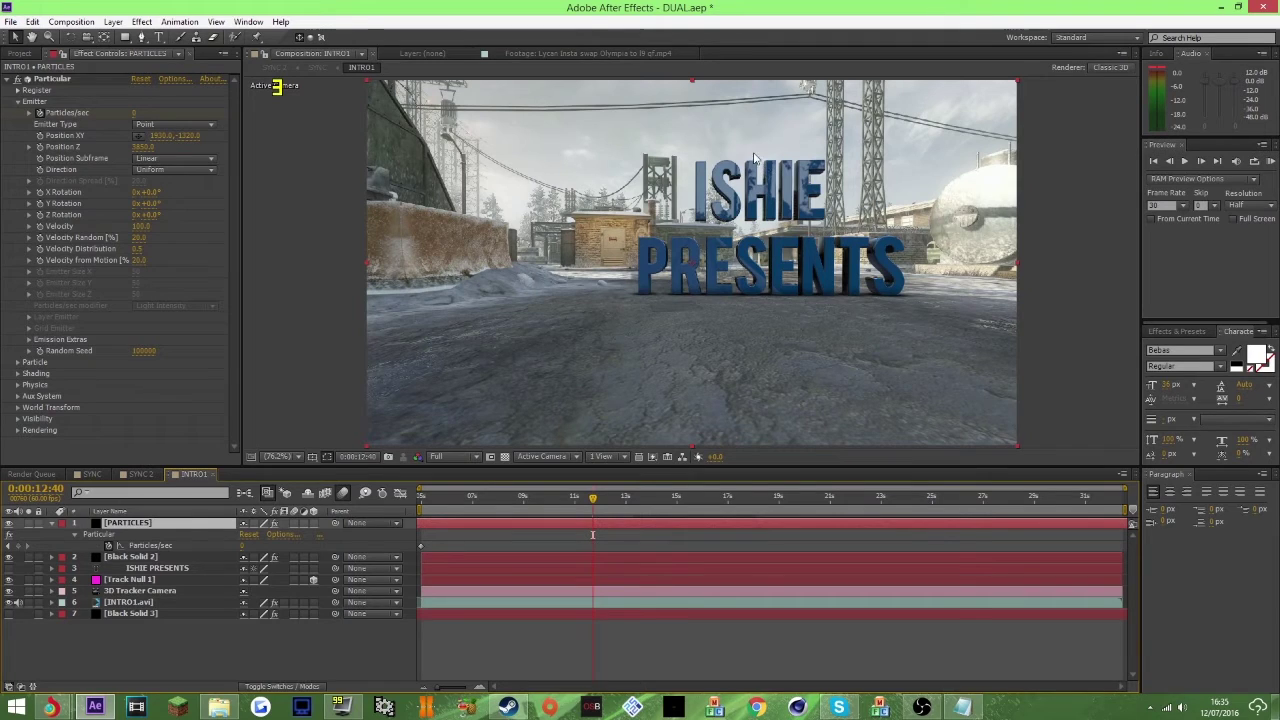
Step: Change the emitter type to Box and enlarge its size to about 2334 in X, 1780 in Y and 3838 in Z
click(162, 126)
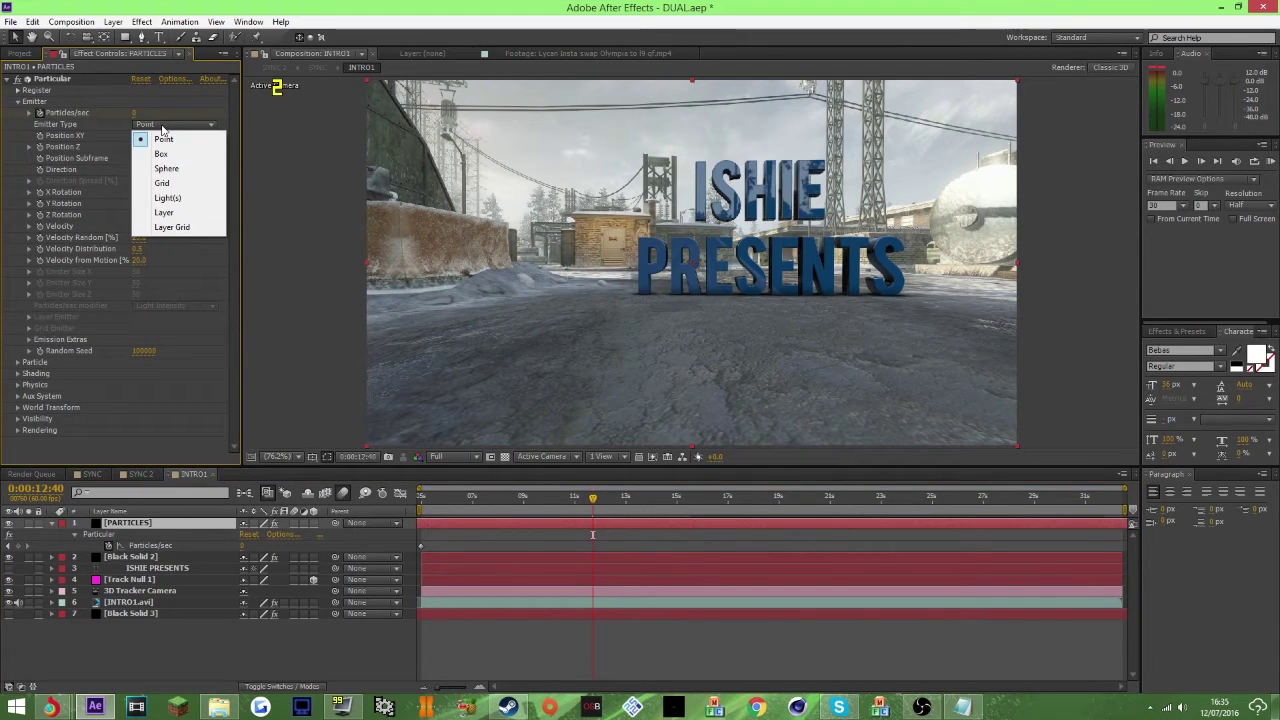
click(161, 154)
drag(138, 272, 325, 272)
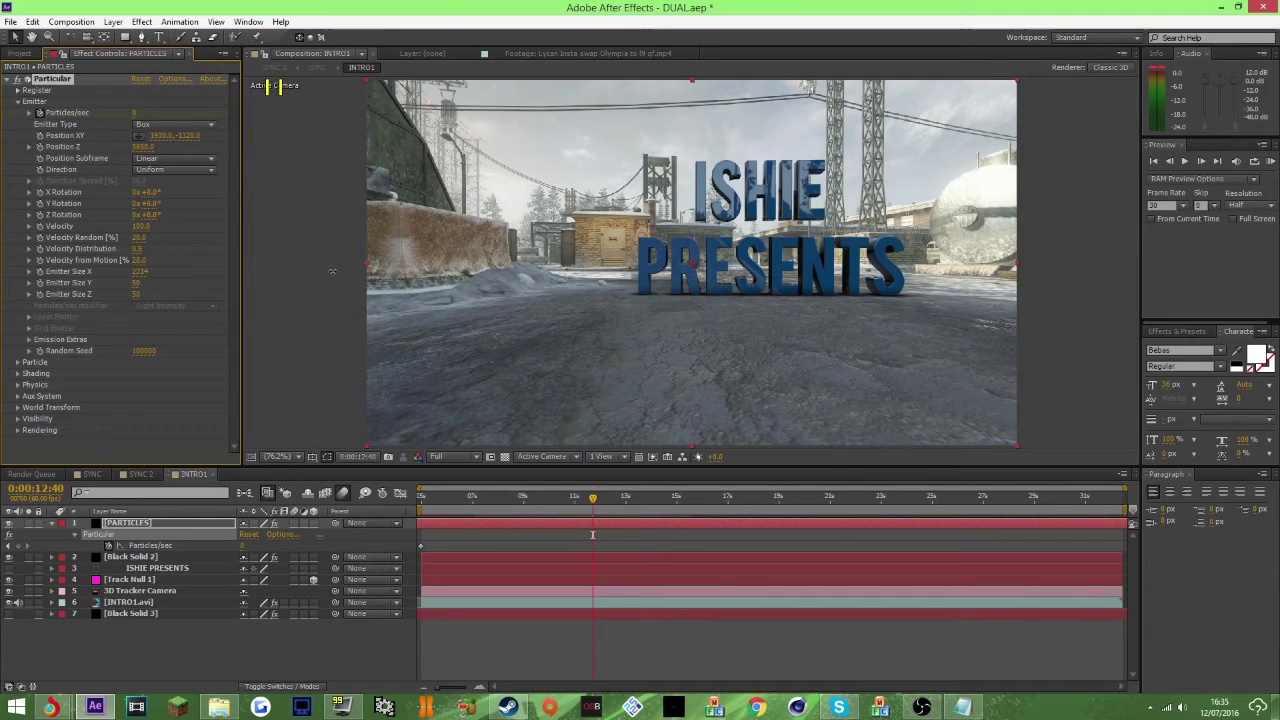
drag(137, 284, 252, 287)
drag(137, 295, 388, 295)
Step: Set the particle life to 1000 seconds and the particle size to about 54
click(17, 361)
scroll(120, 363, down, 3)
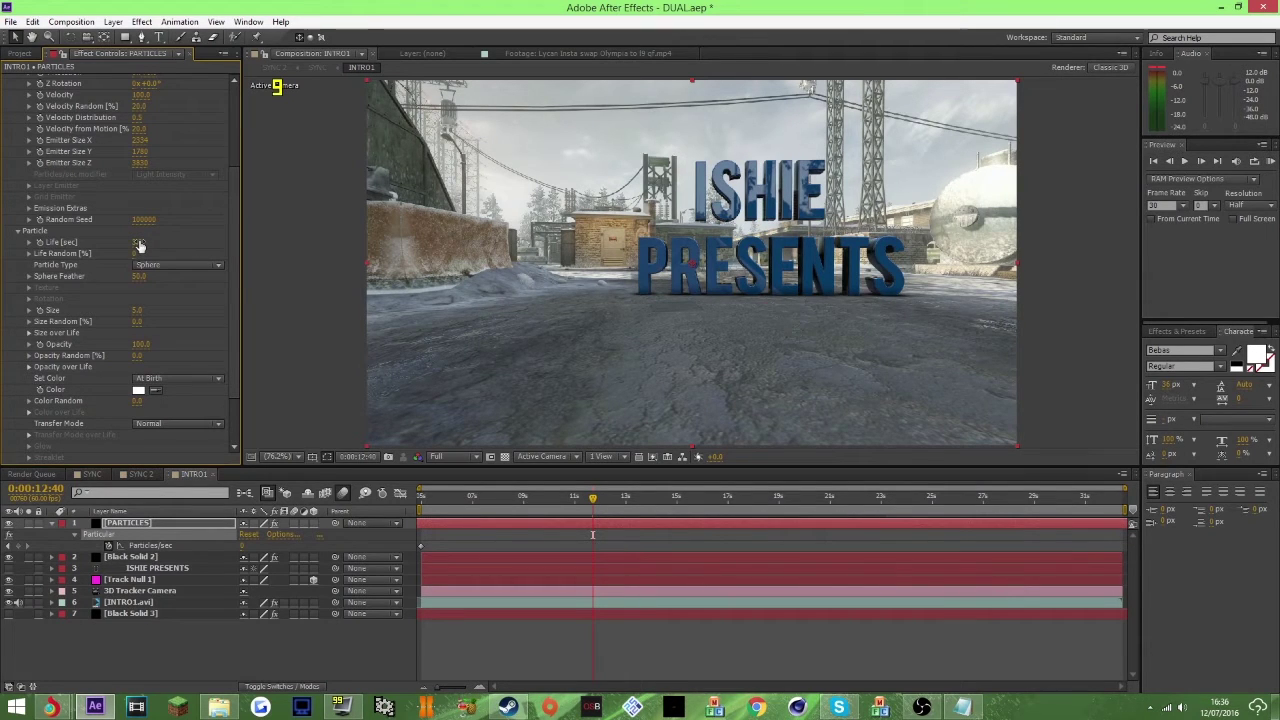
drag(1066, 281, 1180, 294)
drag(137, 243, 989, 248)
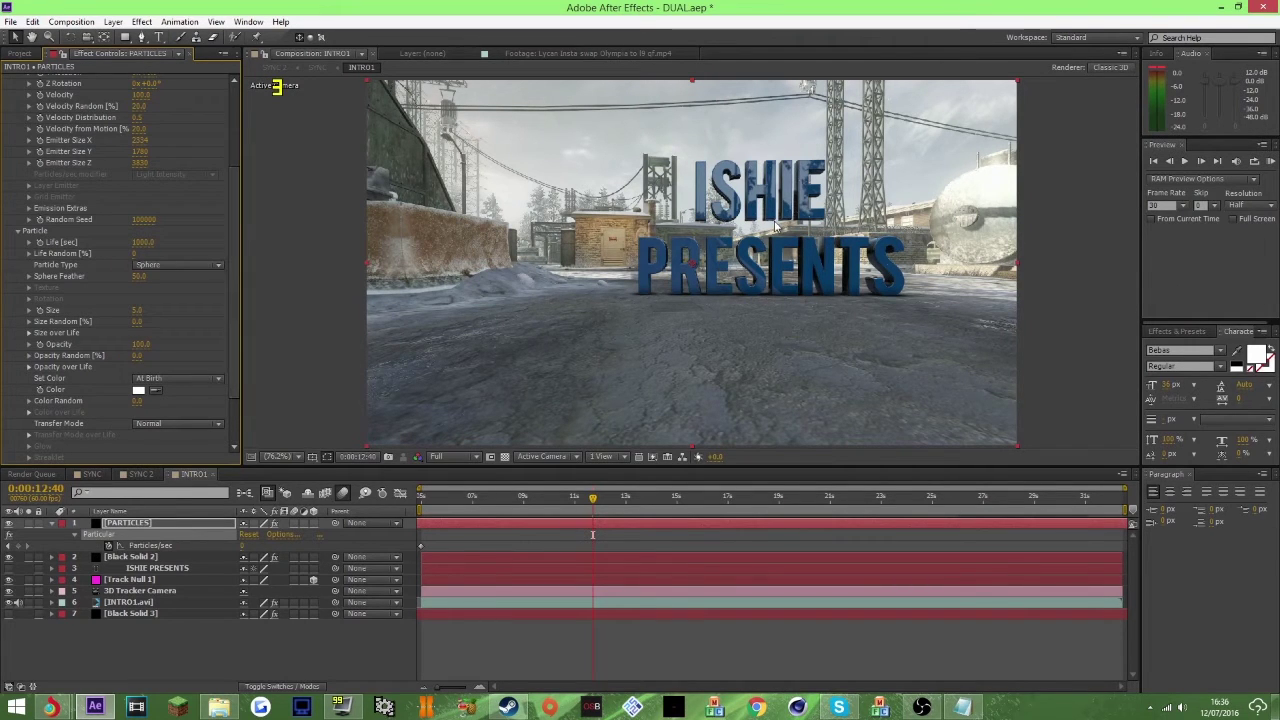
drag(145, 311, 183, 311)
Step: Spread the particles by increasing the emitter size to about 8429 in X, 4740 in Y and 11240 in Z
scroll(155, 175, up, 3)
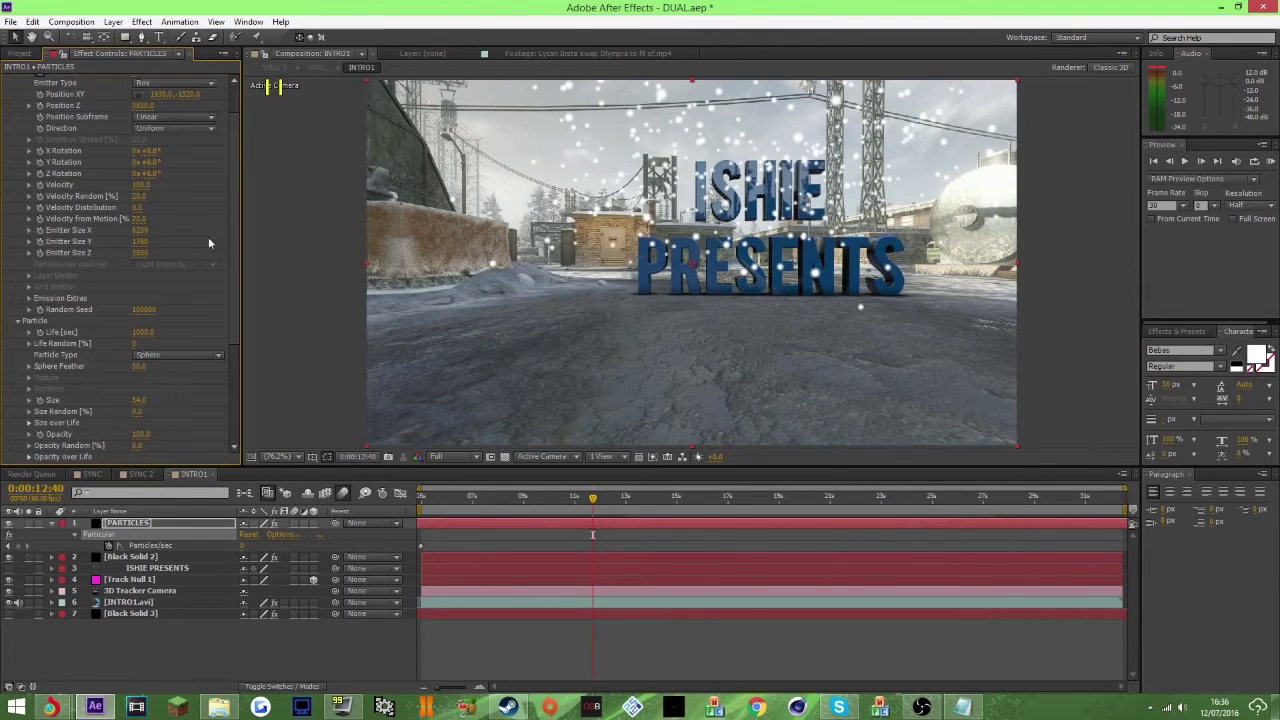
drag(150, 246, 396, 242)
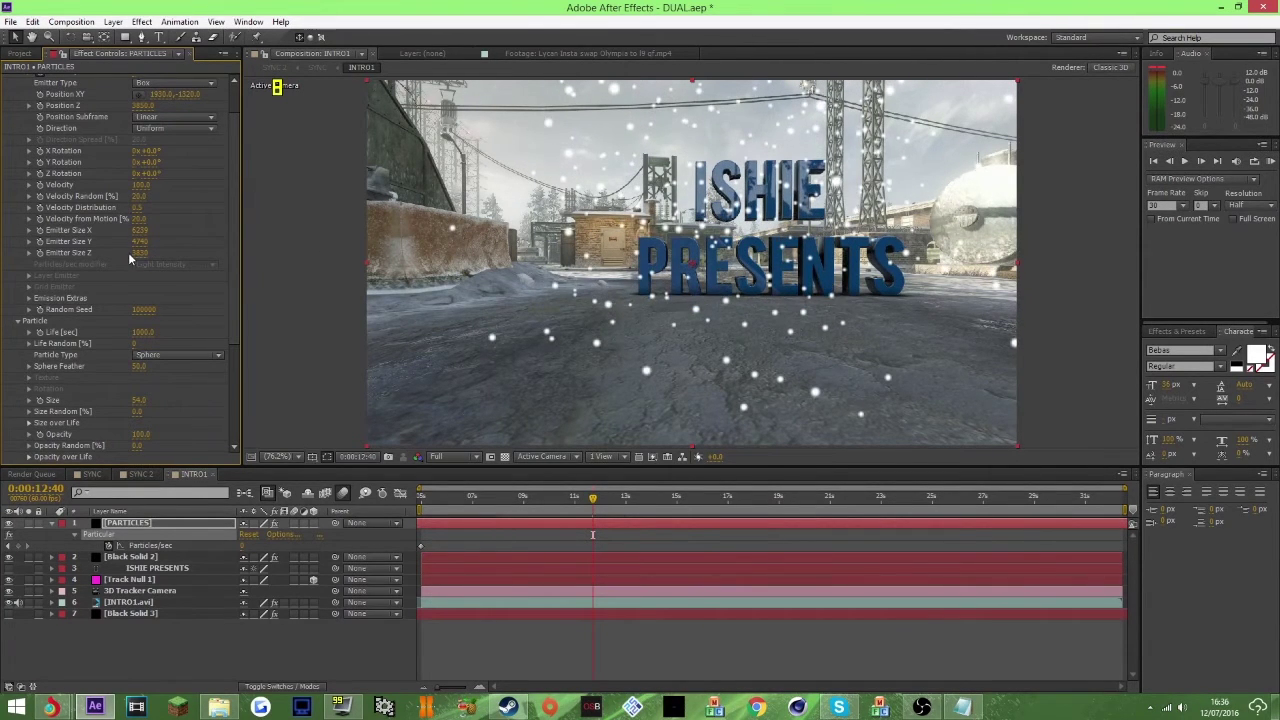
drag(139, 254, 381, 253)
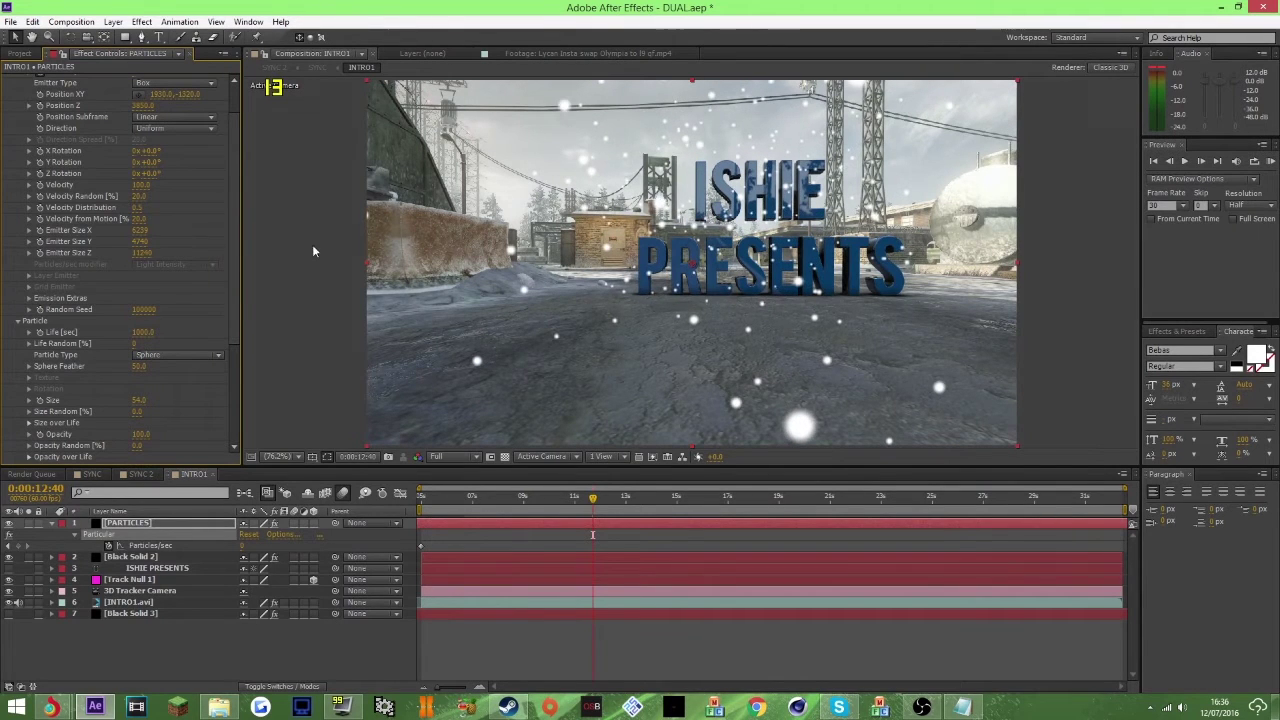
drag(139, 231, 289, 228)
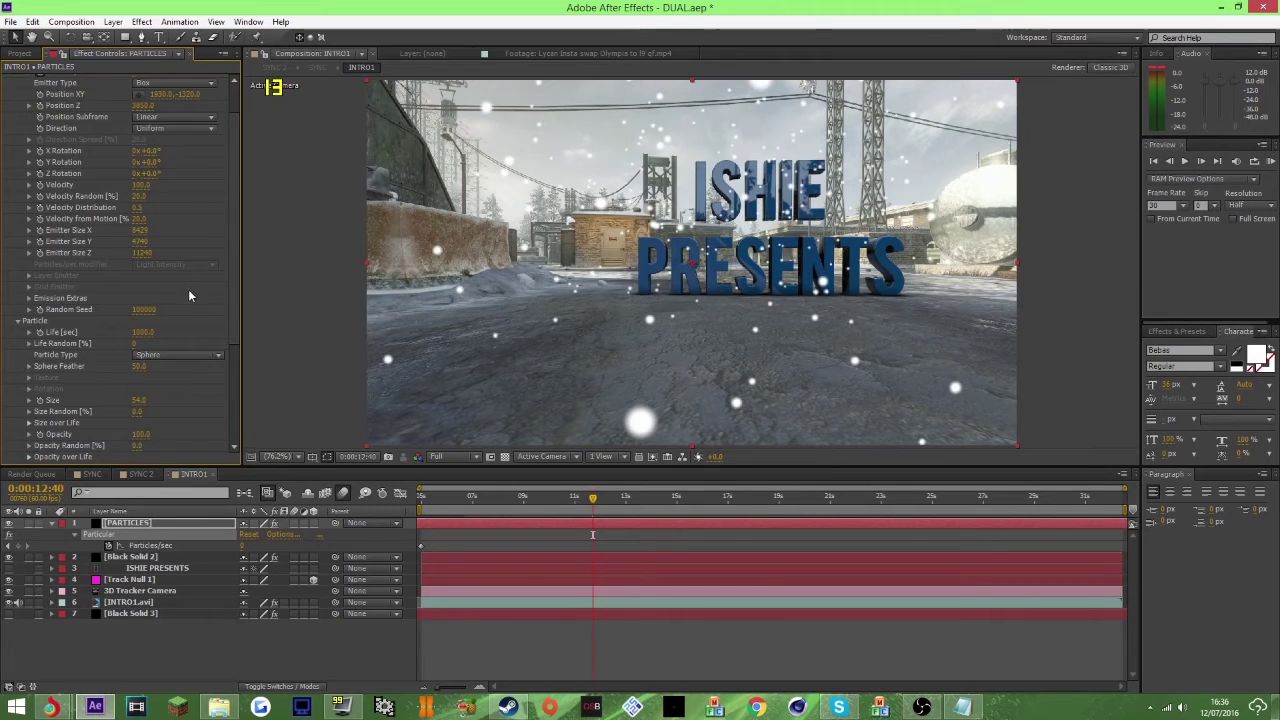
Step: Change the particle type to Cloudlet and check the particles at about 0:00:10:40
scroll(188, 290, down, 3)
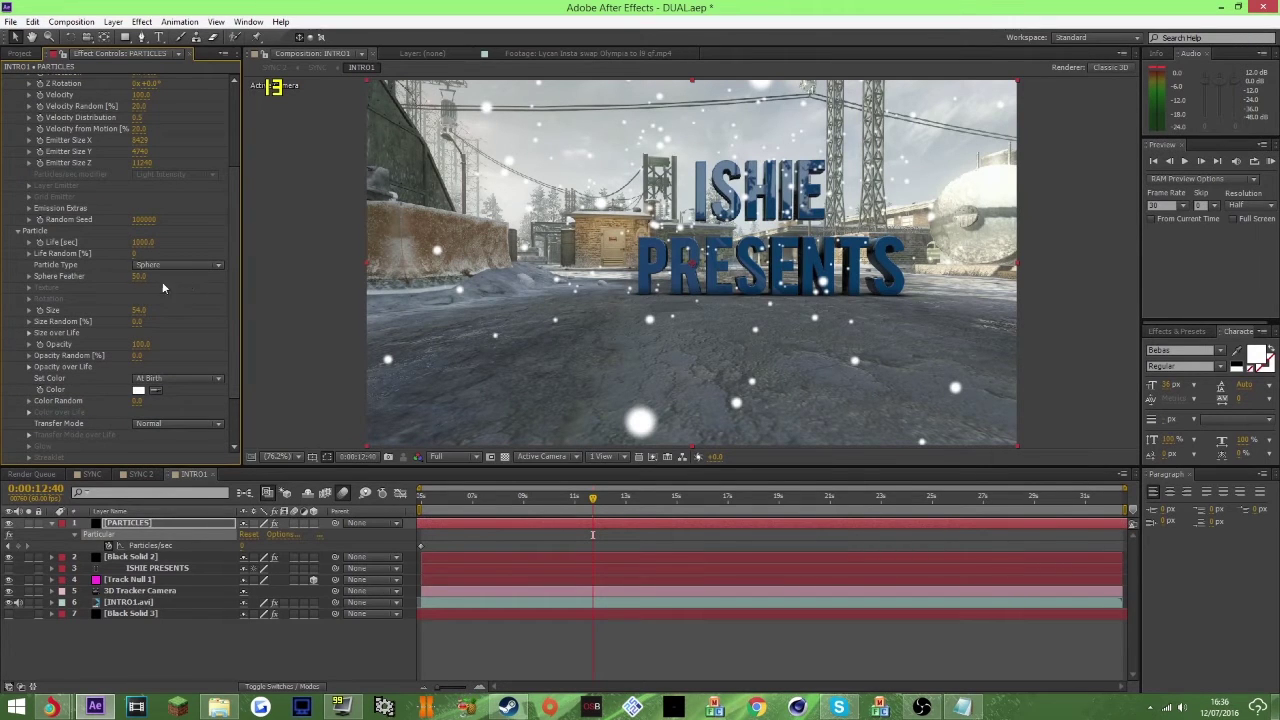
click(175, 266)
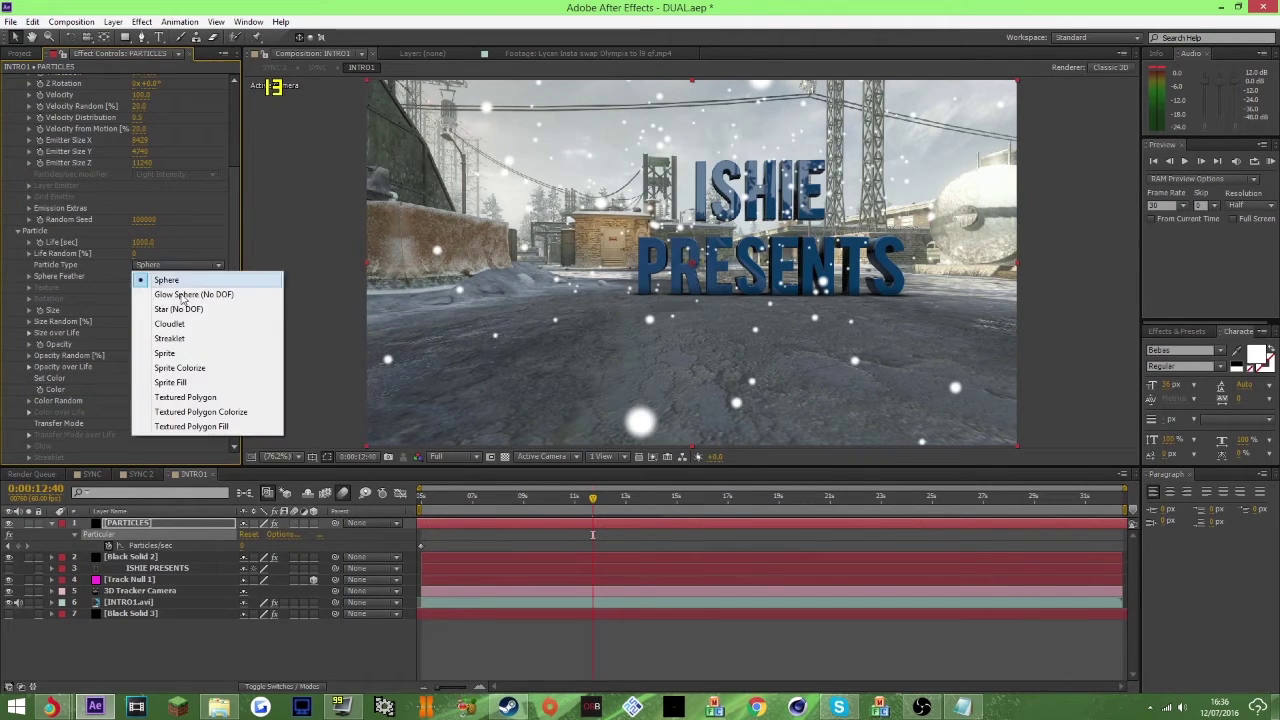
click(185, 326)
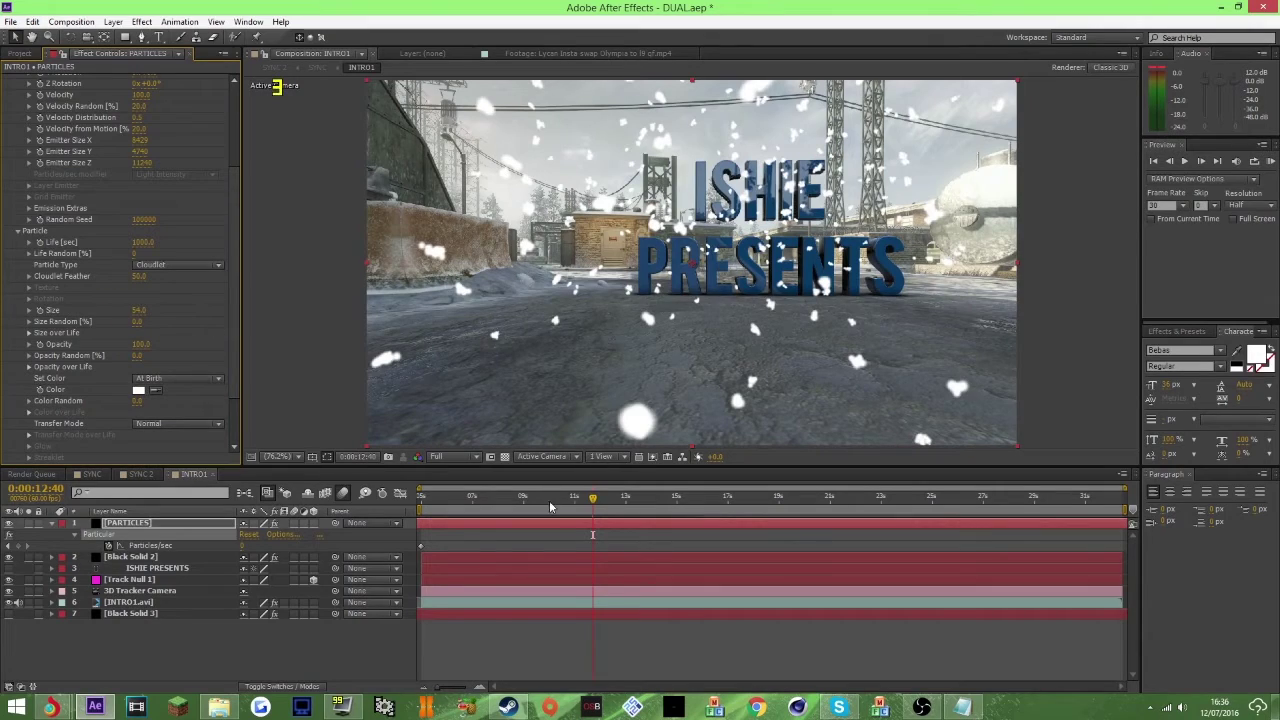
drag(613, 505, 543, 525)
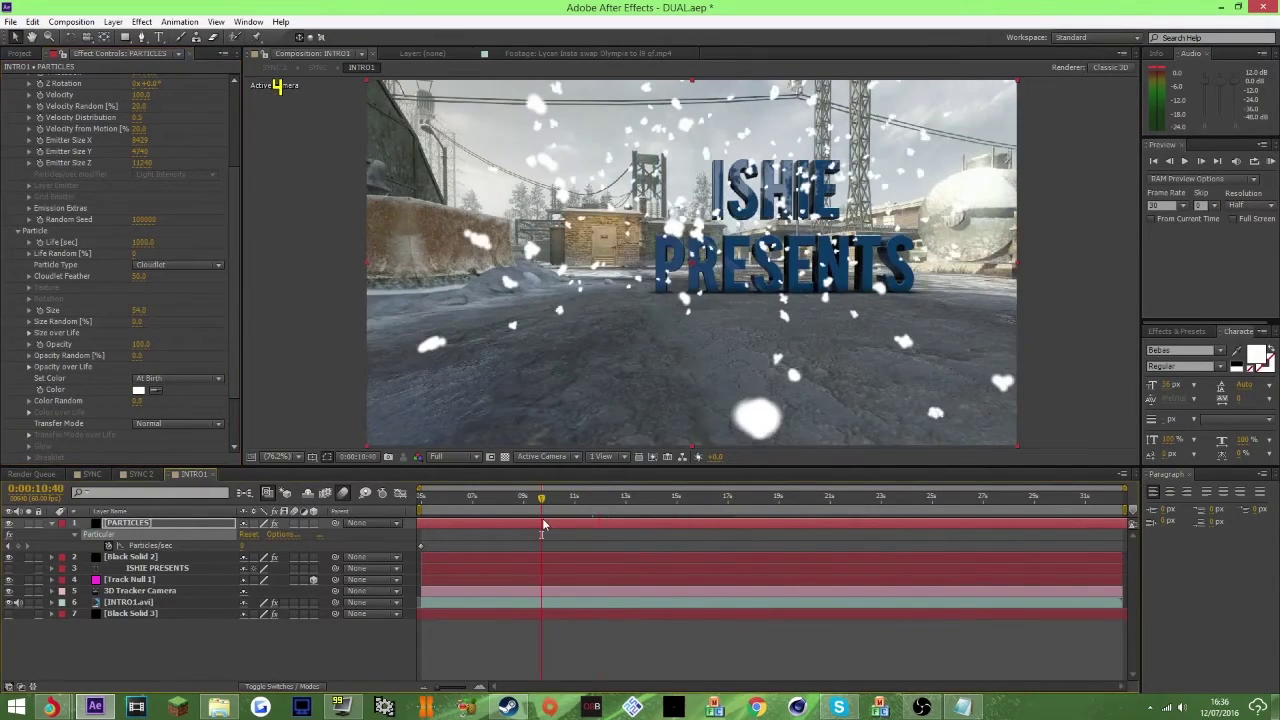
Step: Set the particle colour to black (000000) and the particle size to 12.5
scroll(192, 332, down, 3)
click(136, 330)
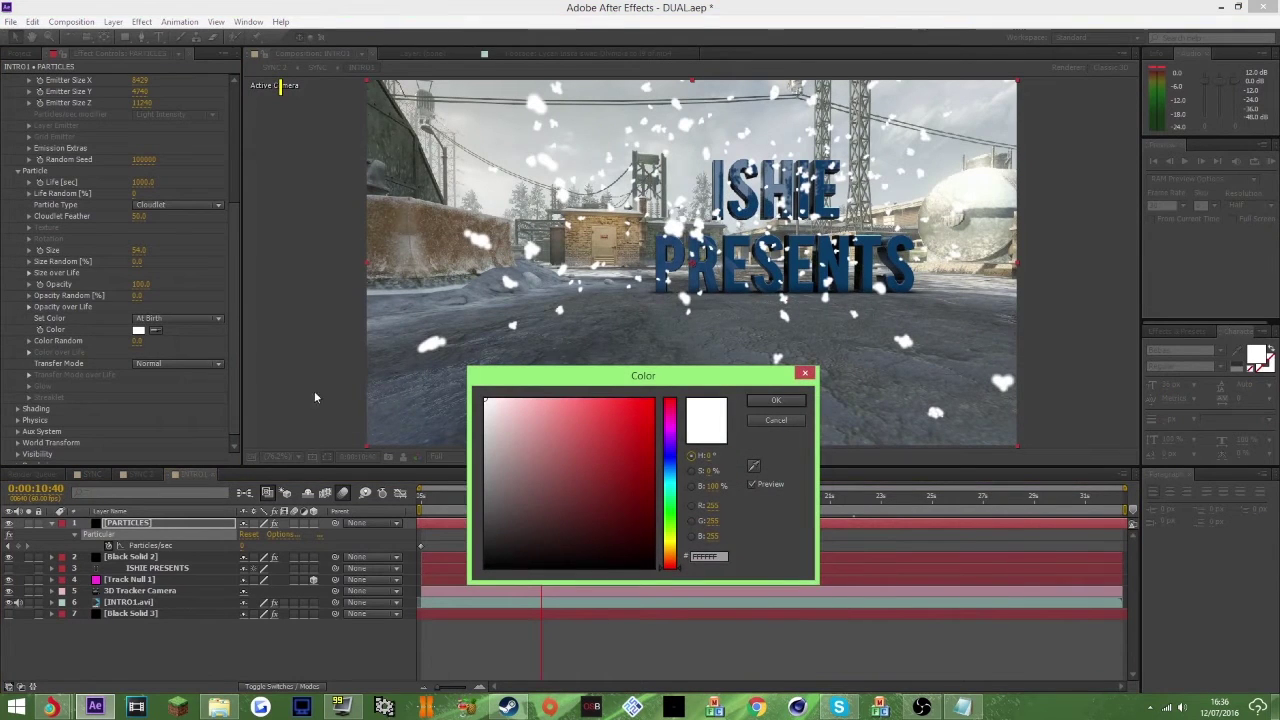
mouse_move(524, 556)
mouse_down()
mouse_move(534, 551)
mouse_move(368, 598)
mouse_up()
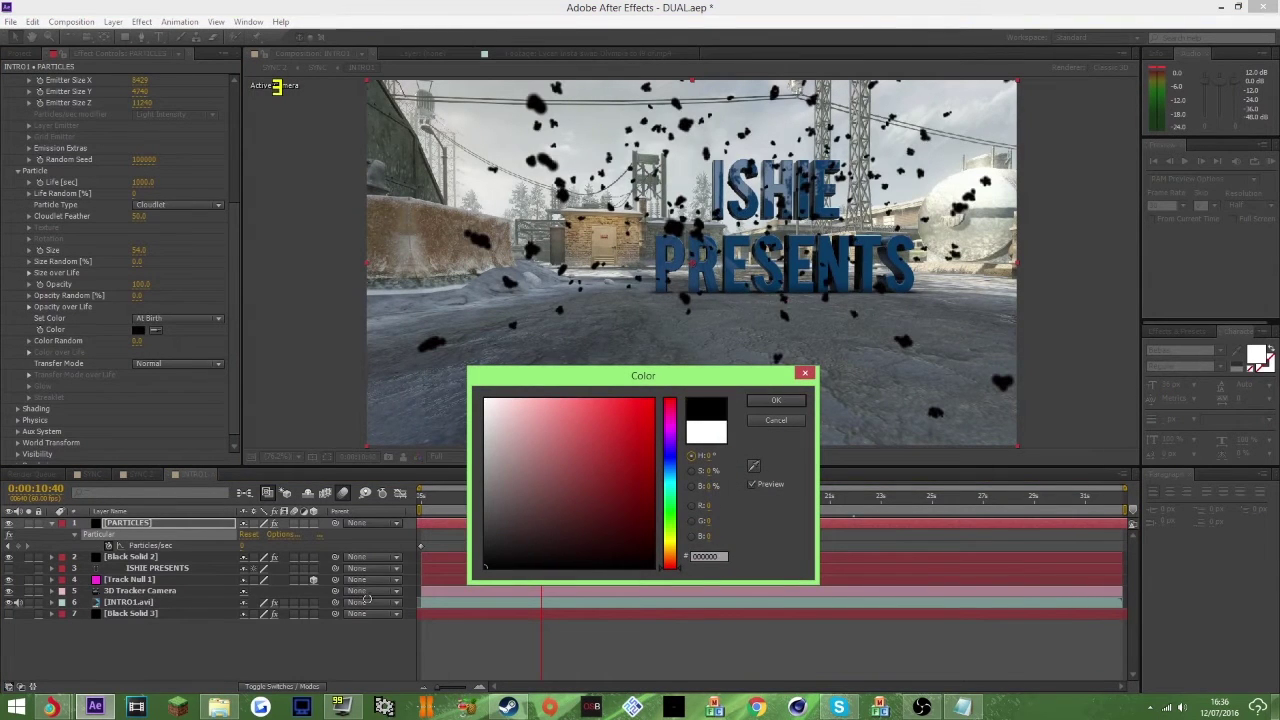
click(776, 400)
click(143, 250)
text(12)
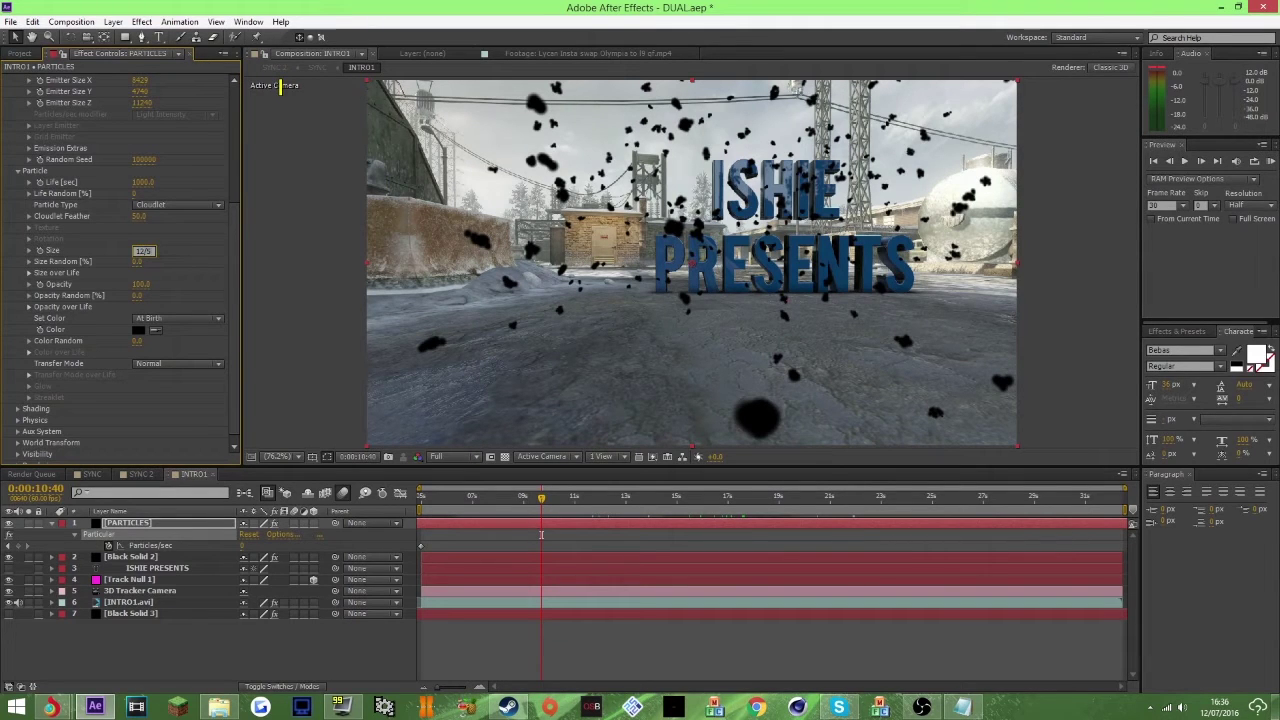
key(Return)
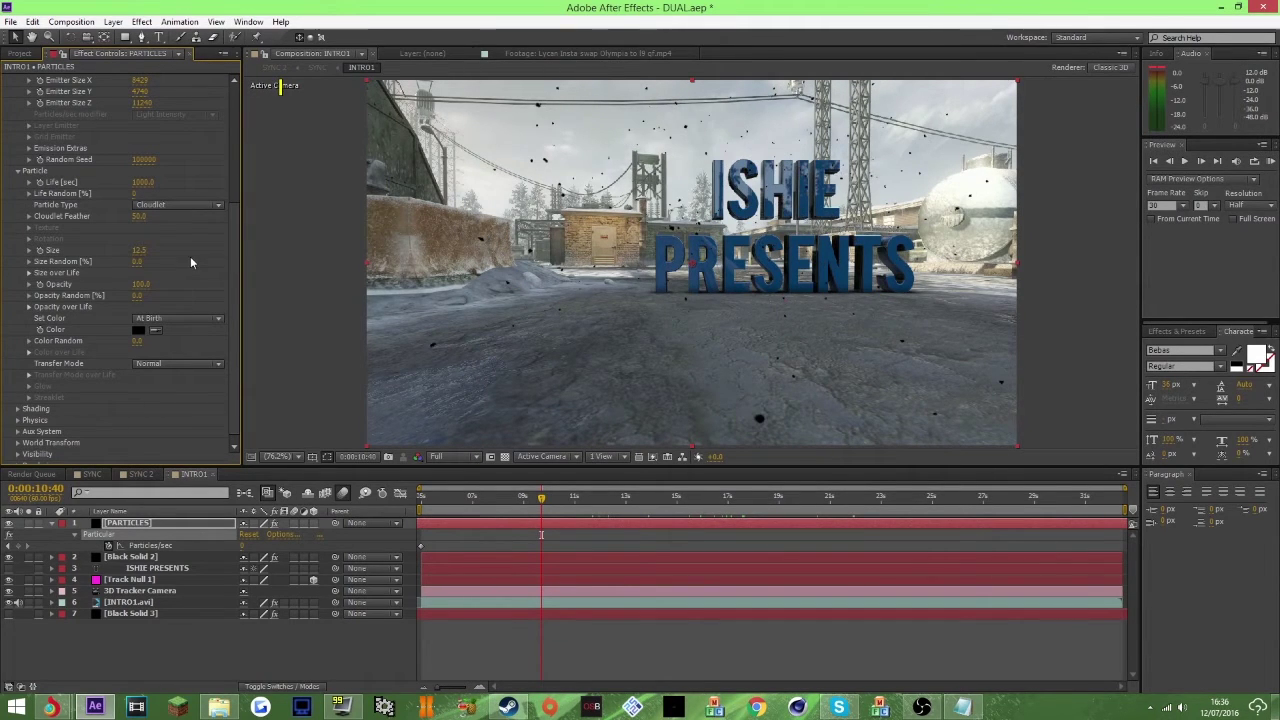
Step: Set the gravity in the Particular physics settings to -35
drag(648, 497, 422, 510)
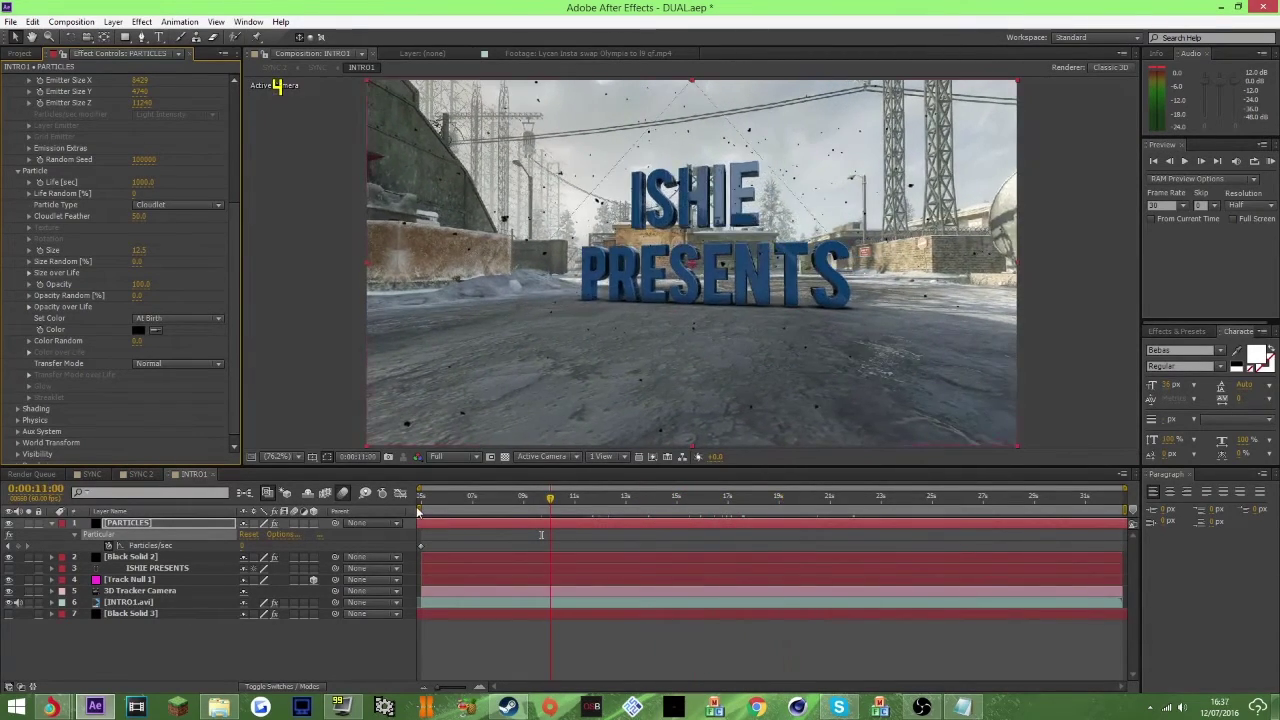
scroll(154, 431, down, 1)
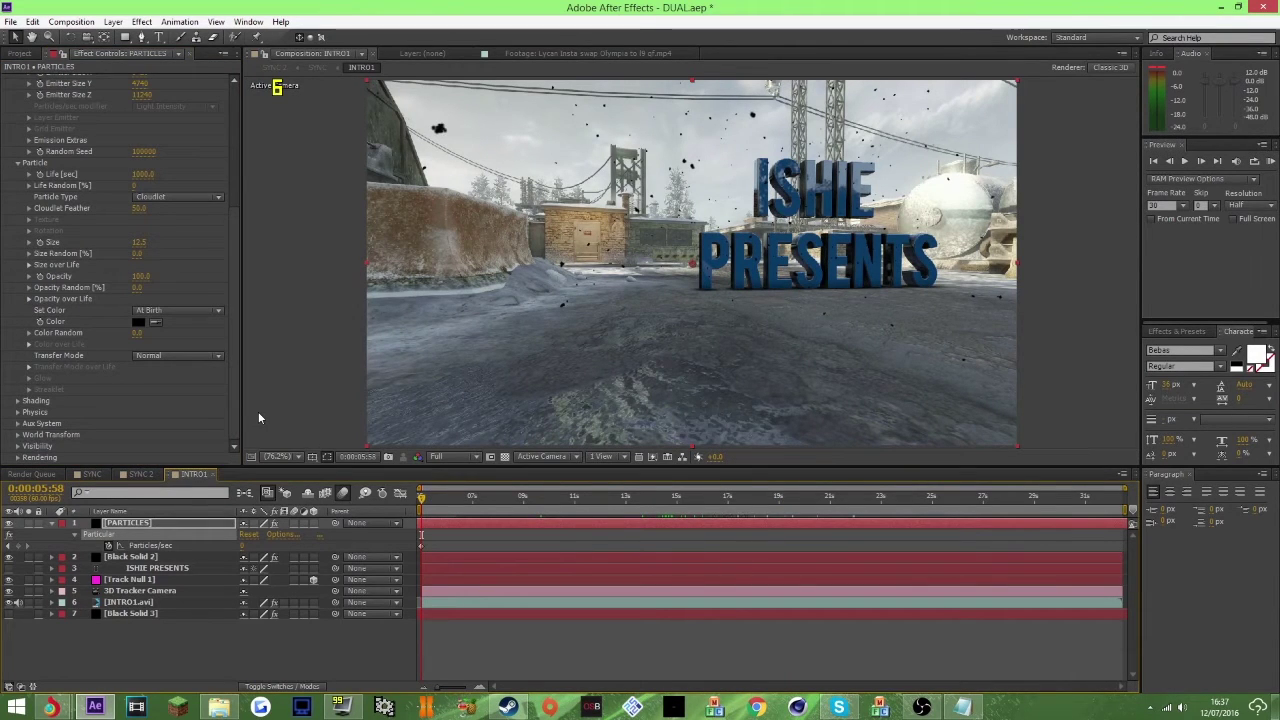
click(17, 412)
scroll(186, 433, down, 3)
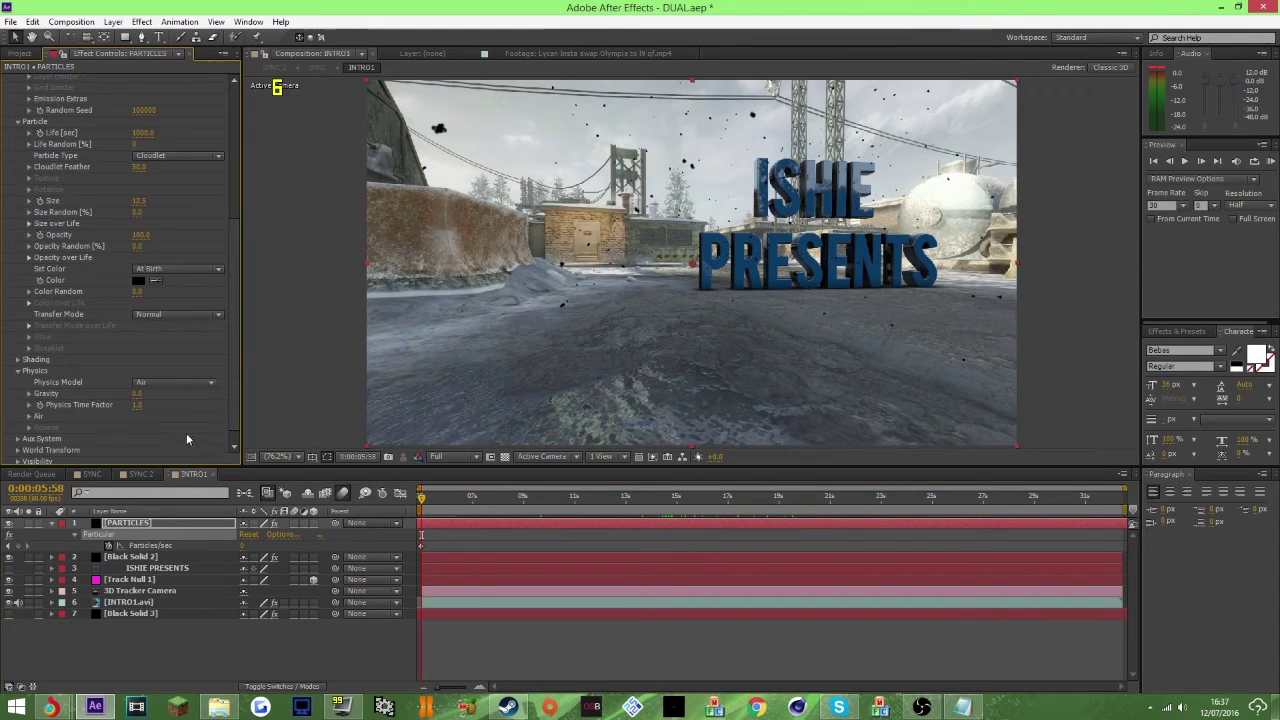
click(139, 379)
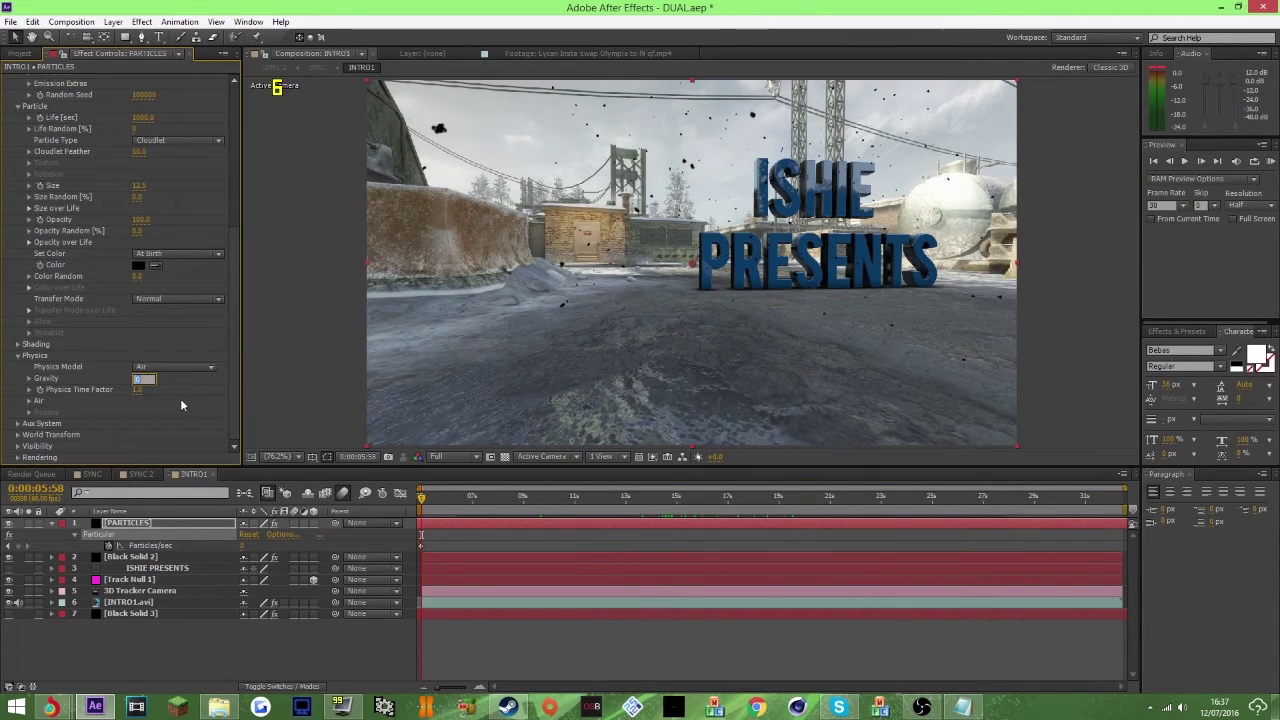
text(-35)
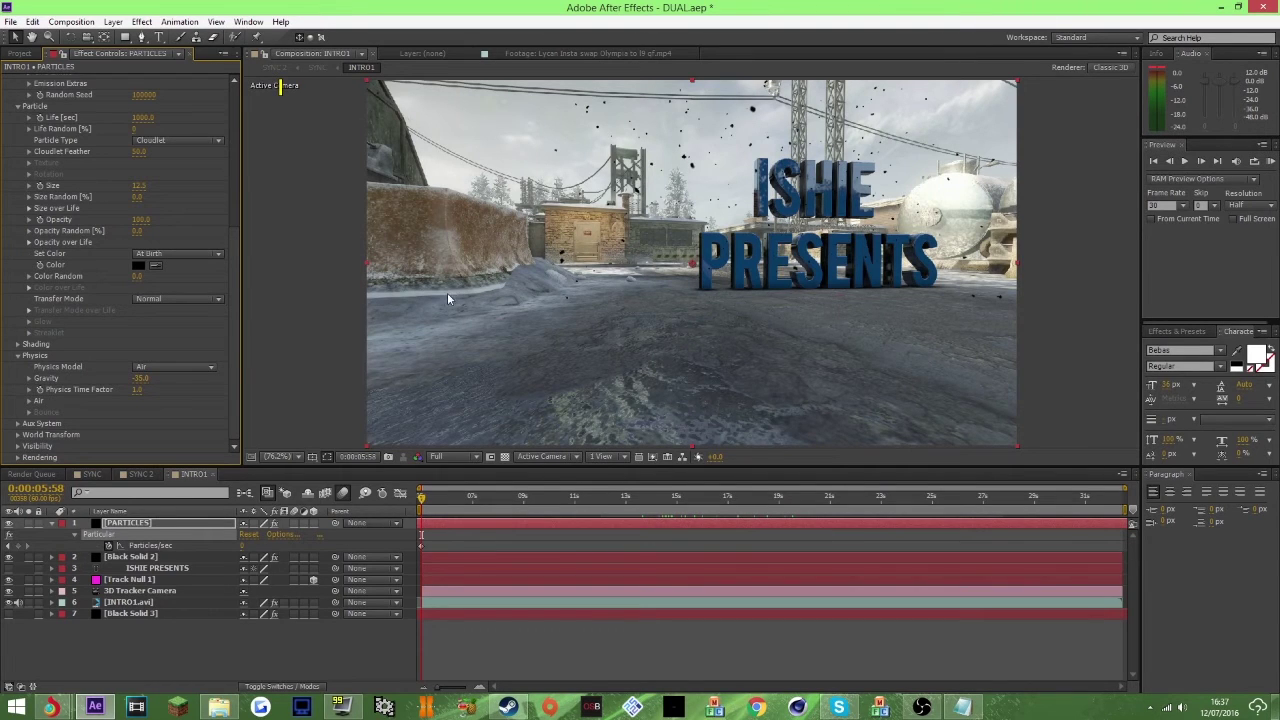
Step: Set the Wind X value in the Air physics settings to 75
click(29, 401)
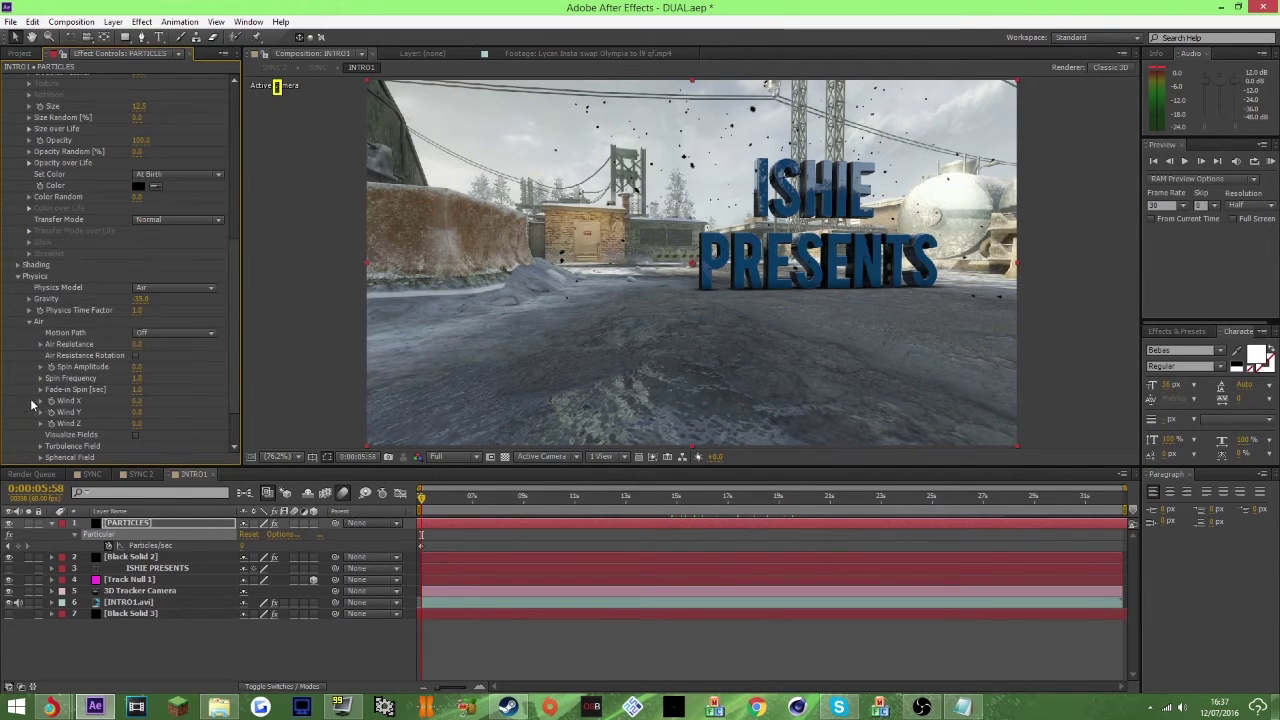
drag(137, 401, 175, 409)
click(142, 401)
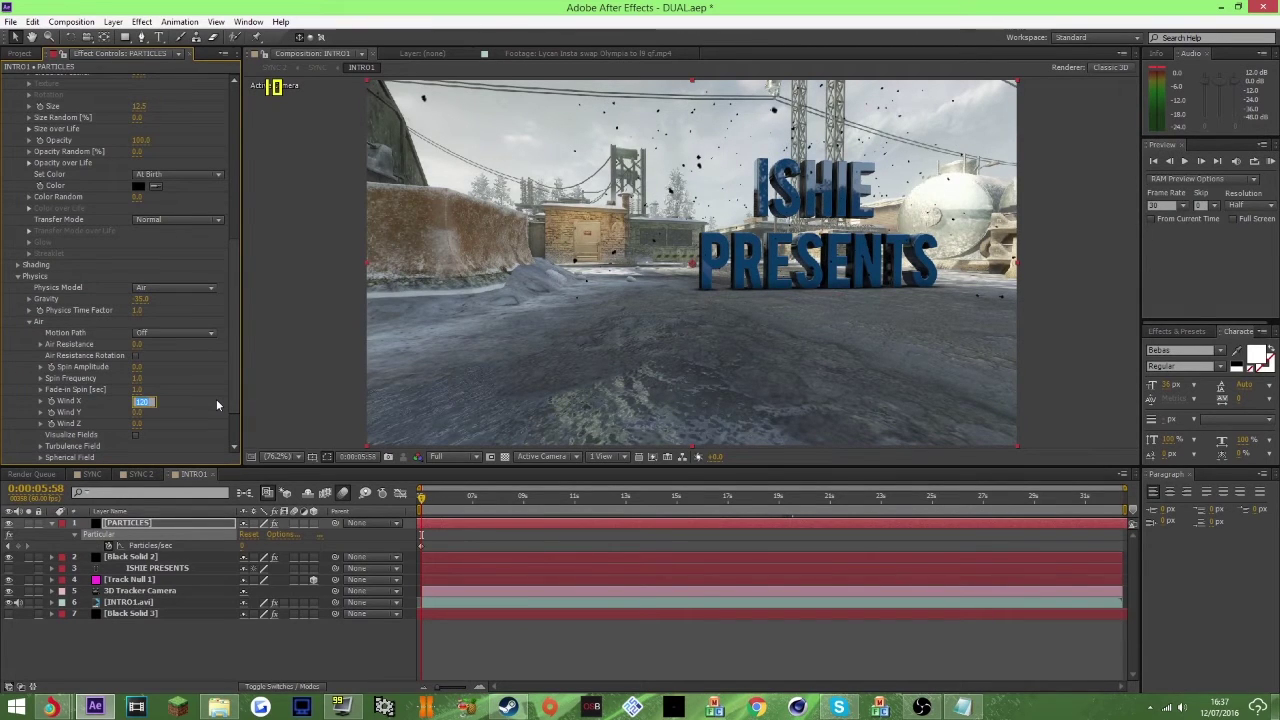
text(75)
key(Return)
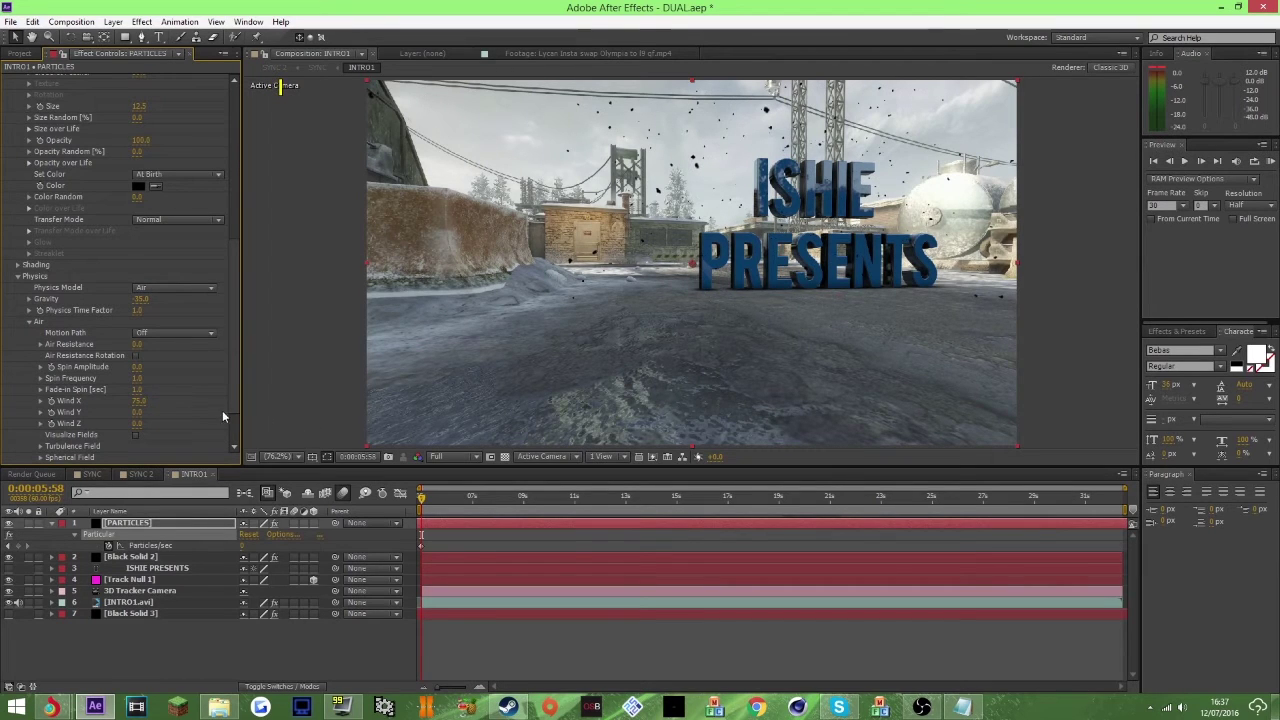
Step: Set the emitter's Y position to 2110 and check the particle coverage at several times between about 0:00:11 and 0:00:19
drag(575, 497, 615, 497)
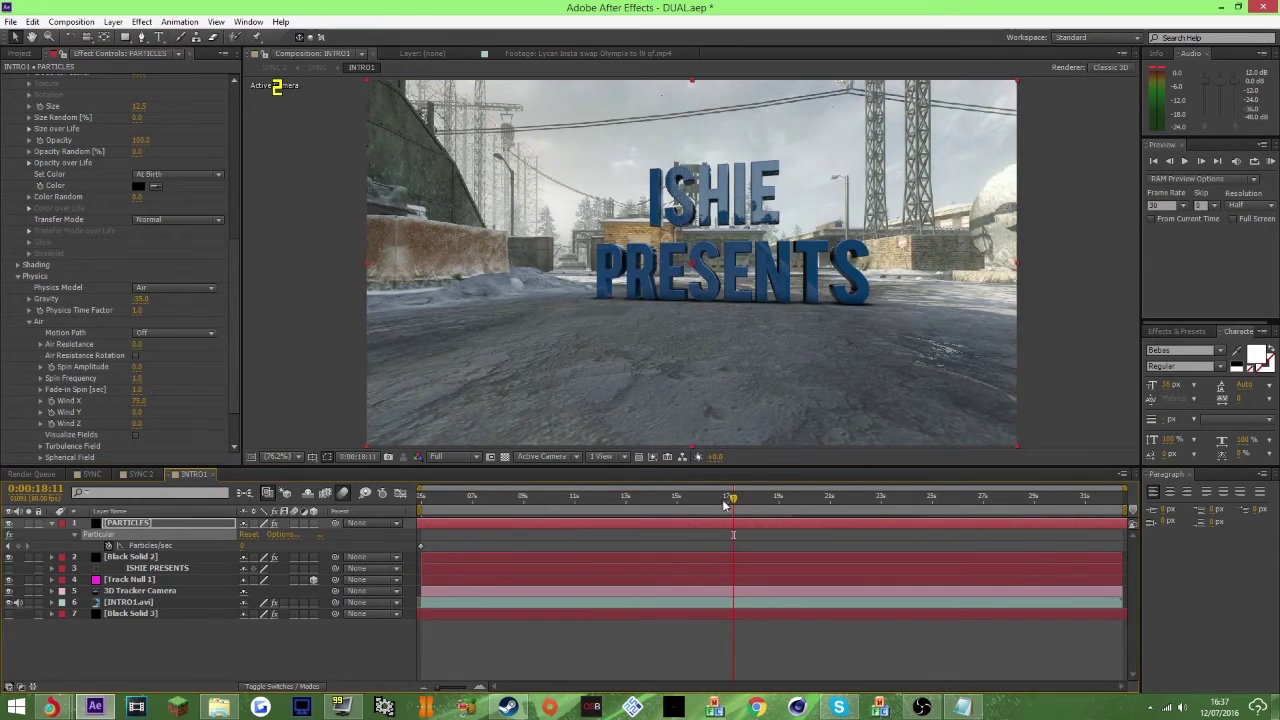
click(671, 501)
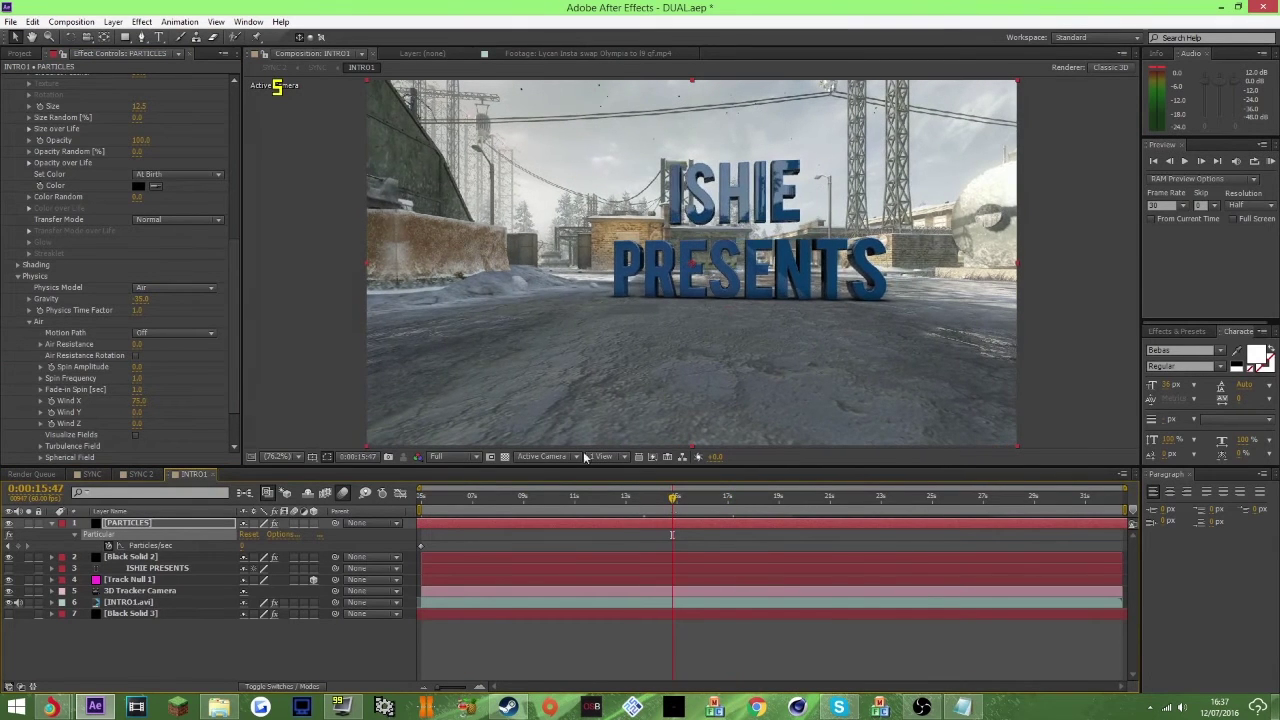
scroll(164, 190, up, 6)
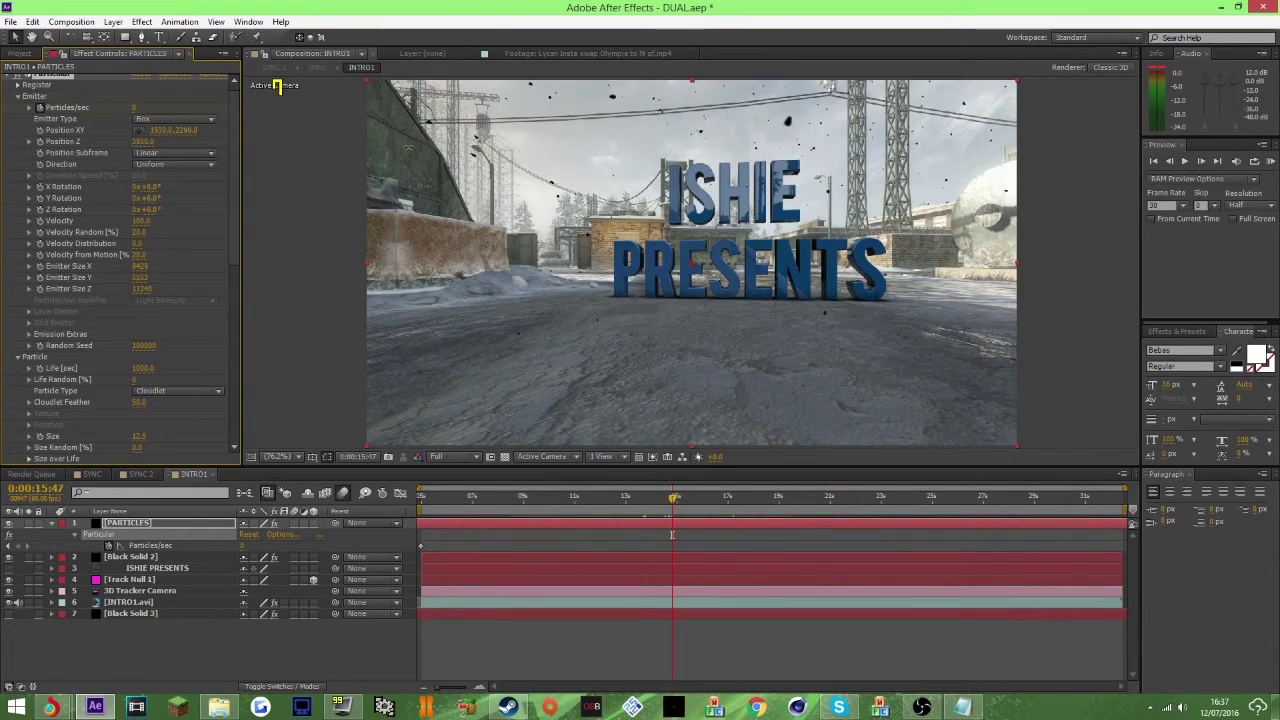
click(611, 498)
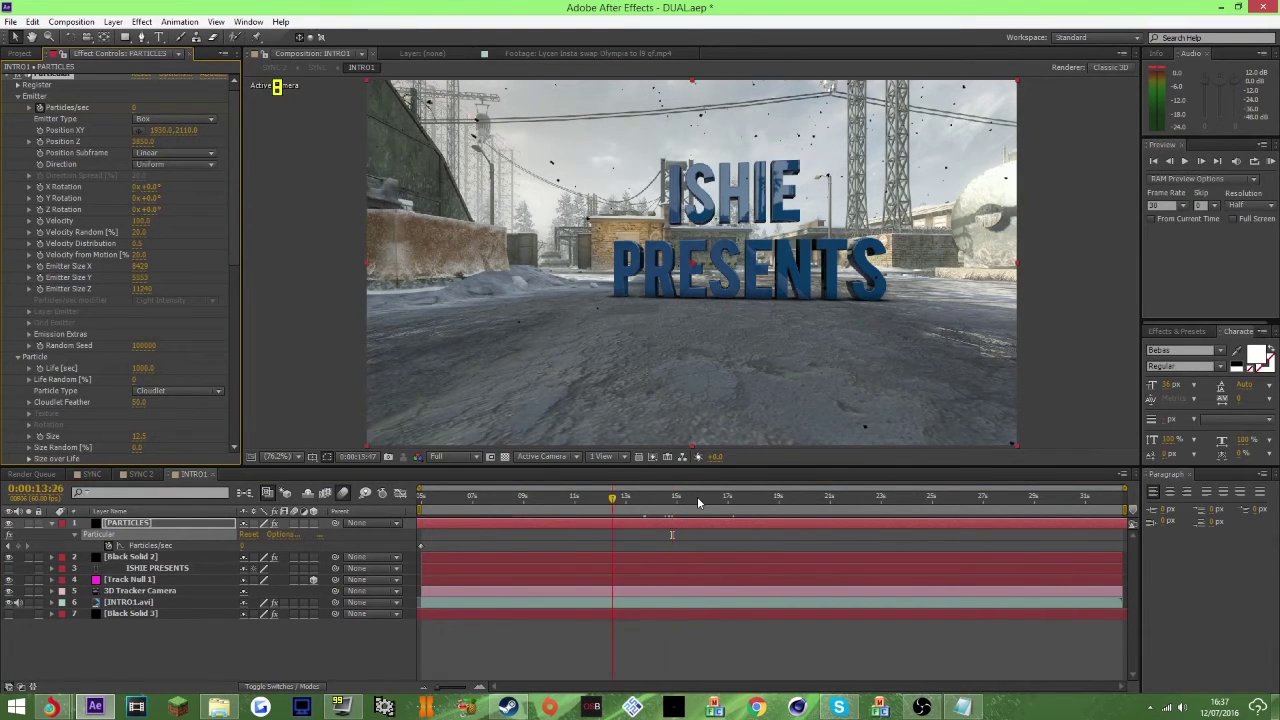
click(765, 498)
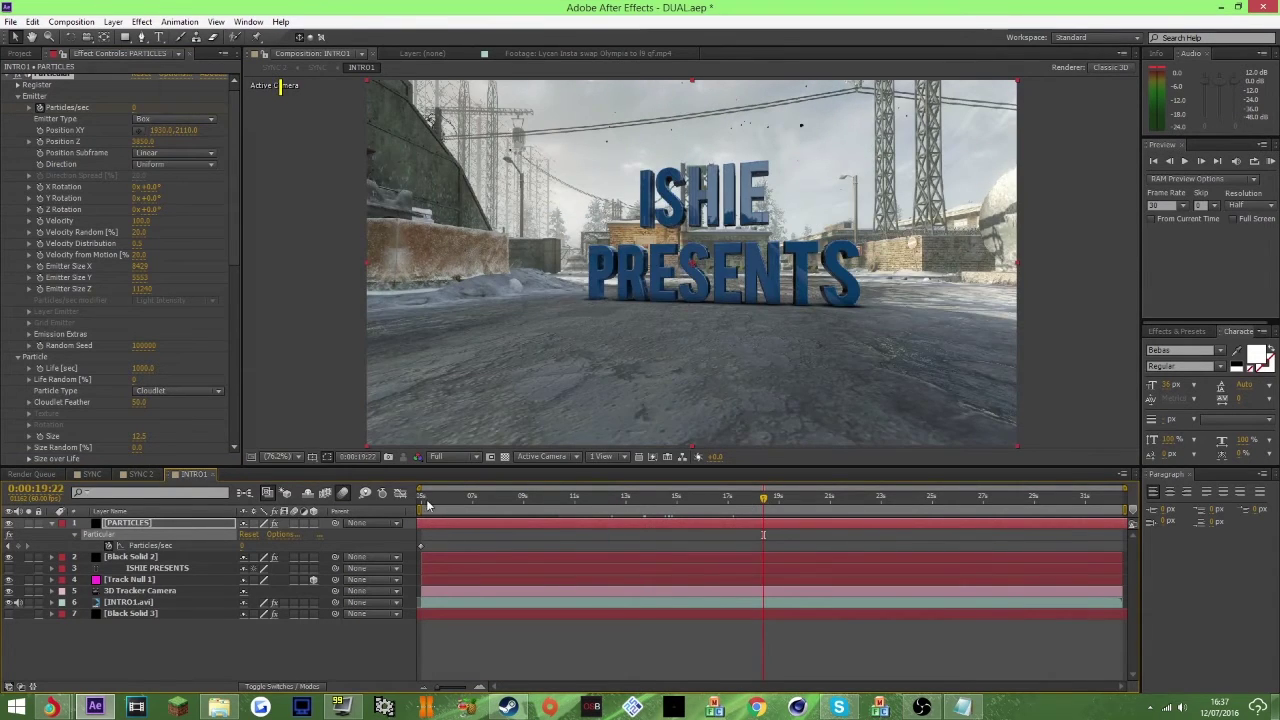
click(527, 498)
drag(534, 500, 563, 503)
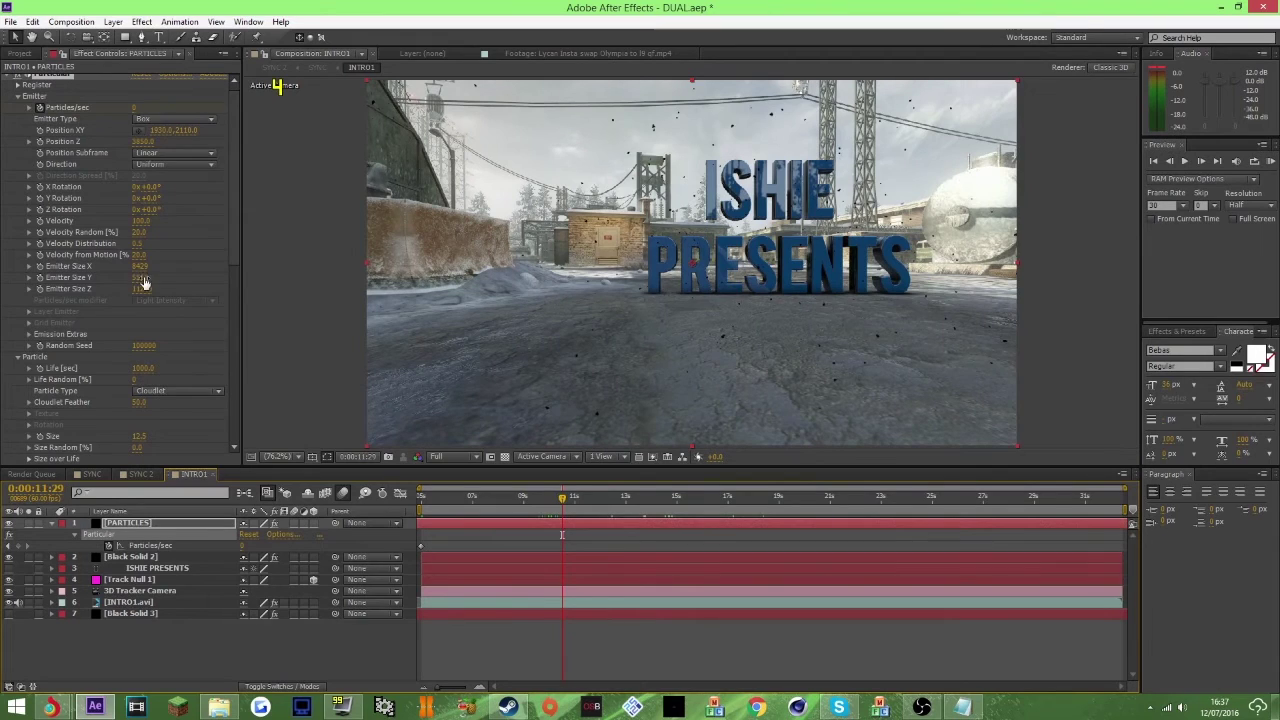
Step: Adjust the emitter size to about 8349 in X and 6763 in Y, checking the particle coverage at 0:00:17:16
drag(19, 291, 19, 291)
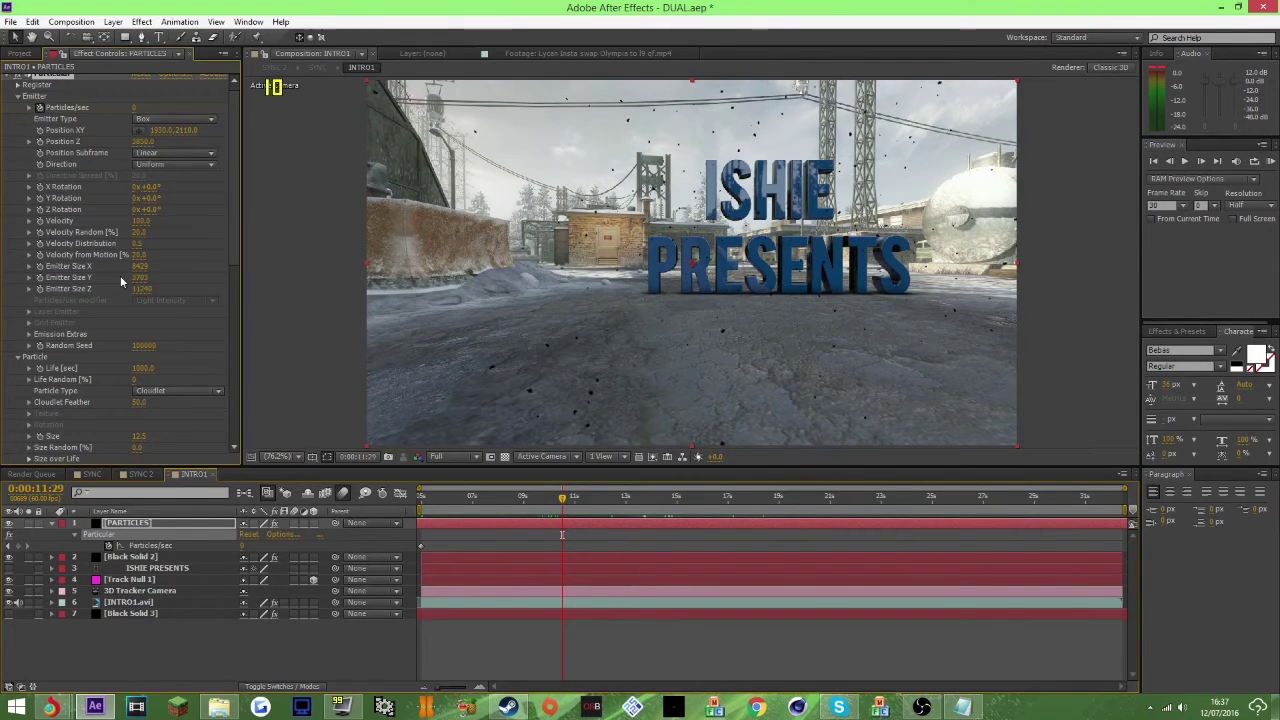
drag(139, 266, 23, 290)
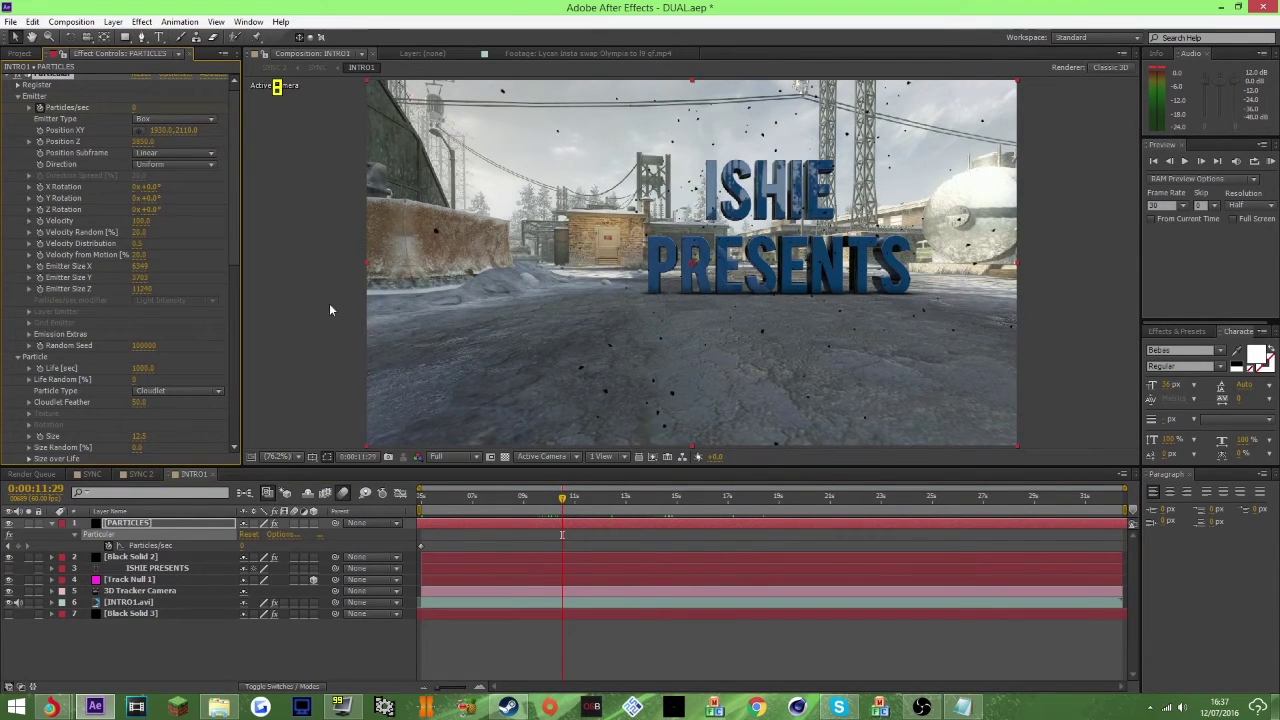
drag(143, 283, 227, 279)
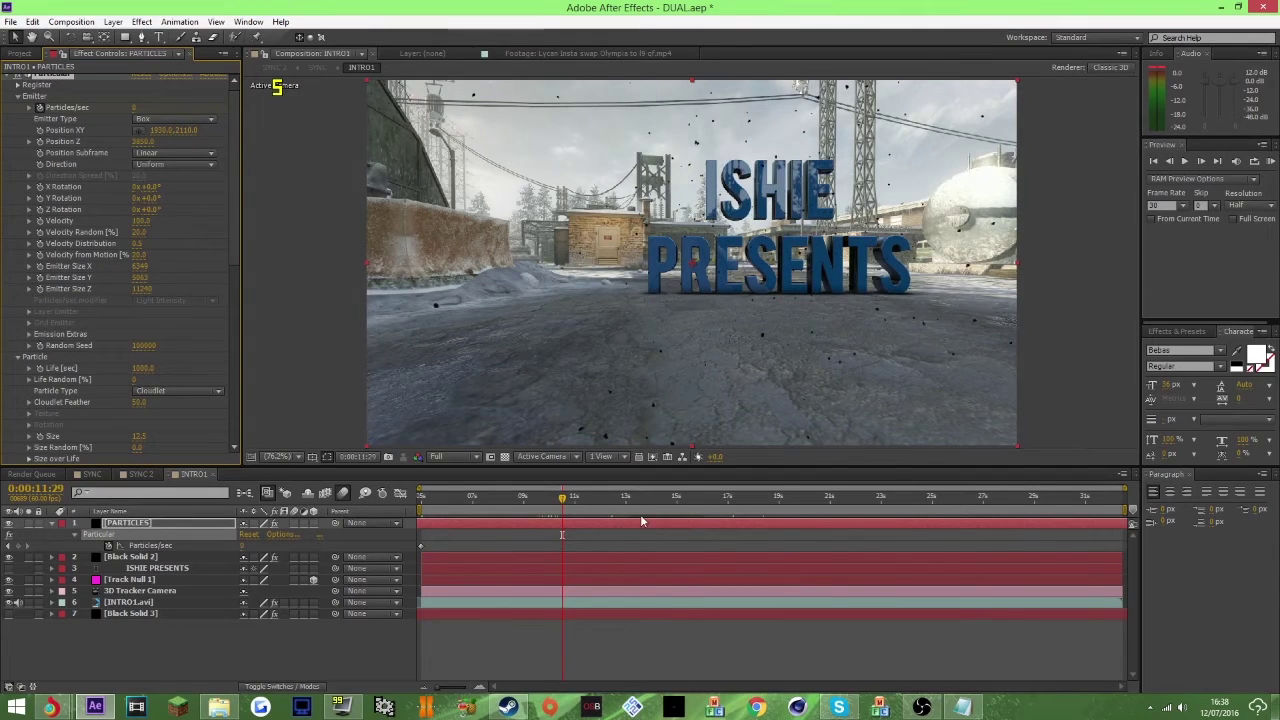
click(789, 498)
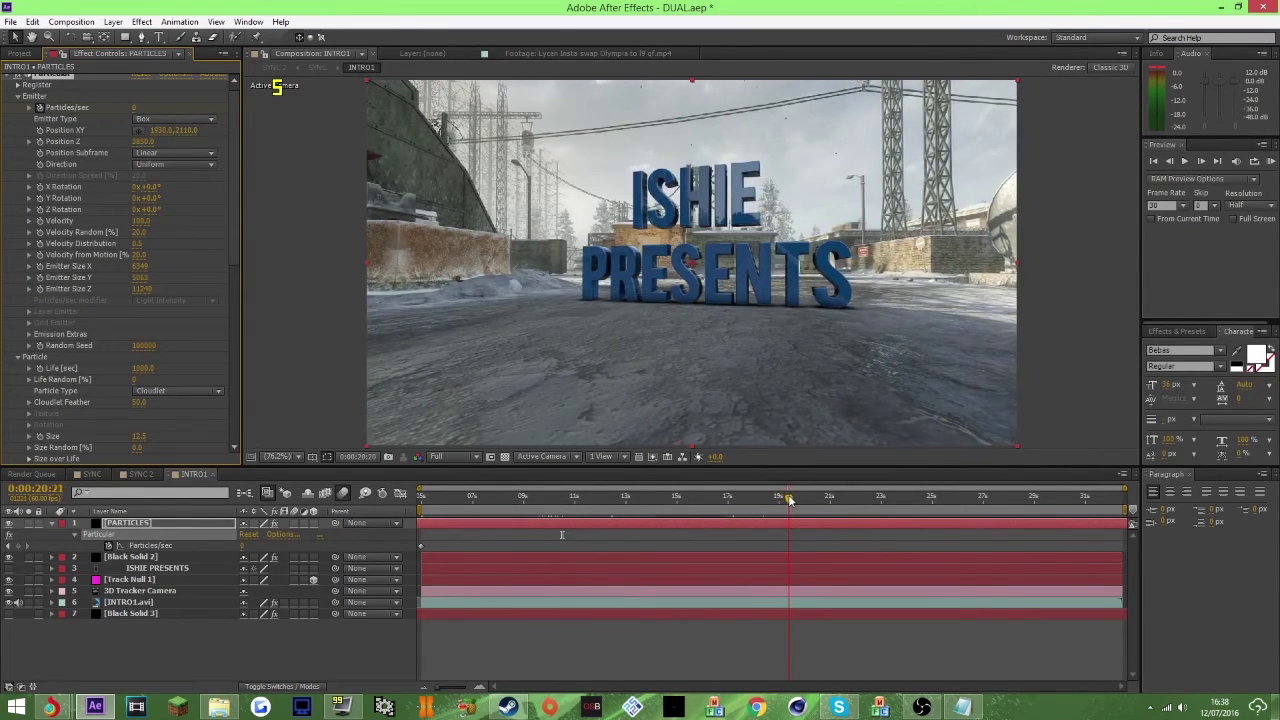
drag(771, 498, 710, 497)
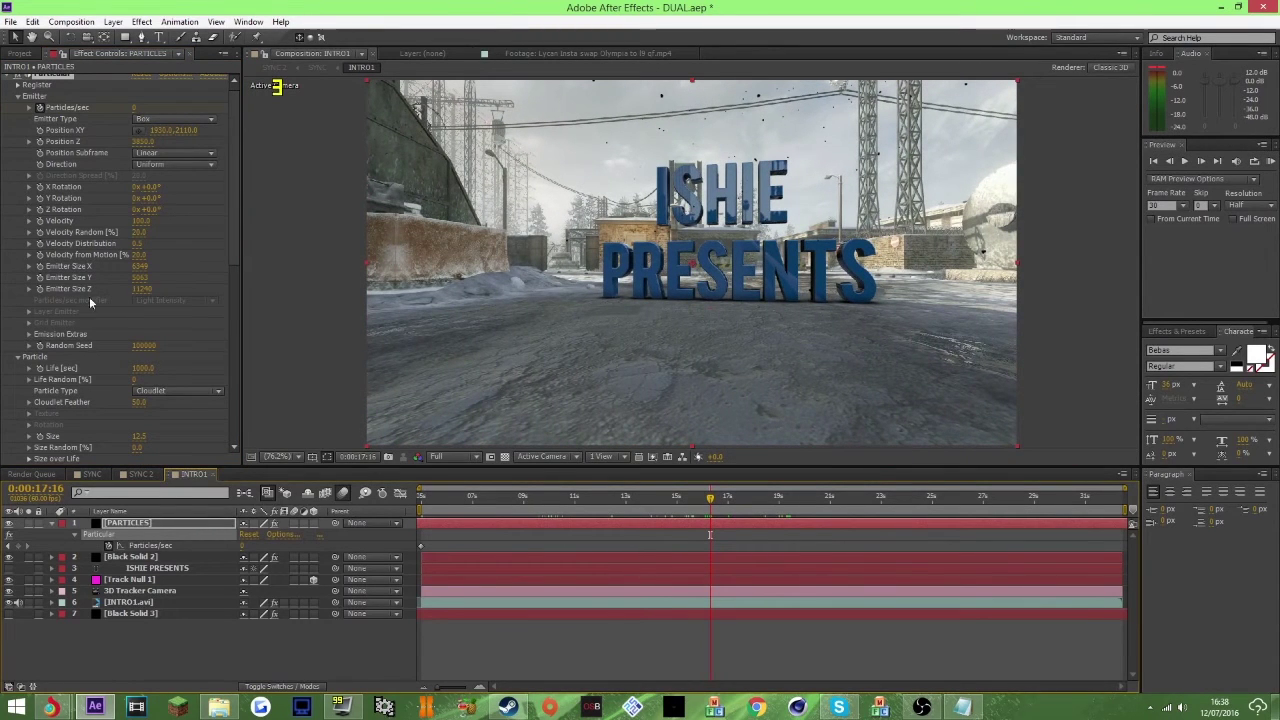
drag(146, 280, 258, 277)
Step: Set the turbulence field's Affect Position to 75 and run a RAM preview of the particle motion
scroll(156, 426, down, 5)
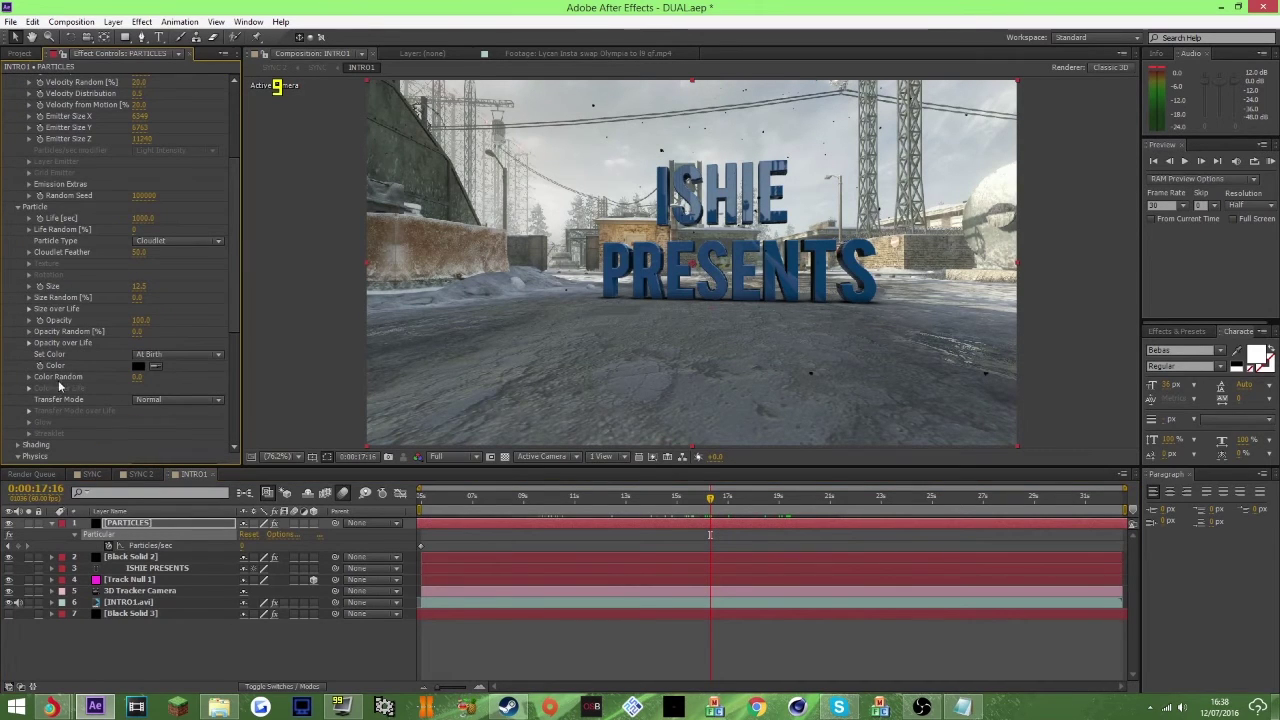
scroll(59, 386, down, 2)
click(16, 396)
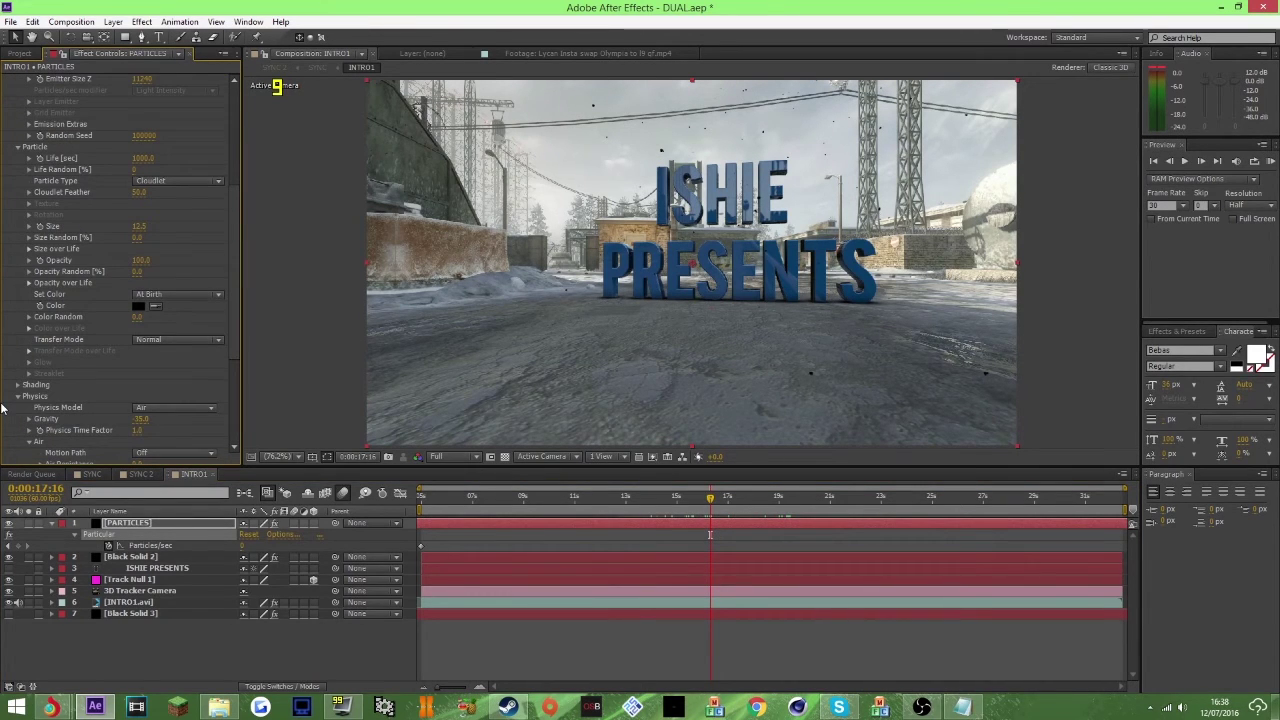
scroll(109, 390, down, 5)
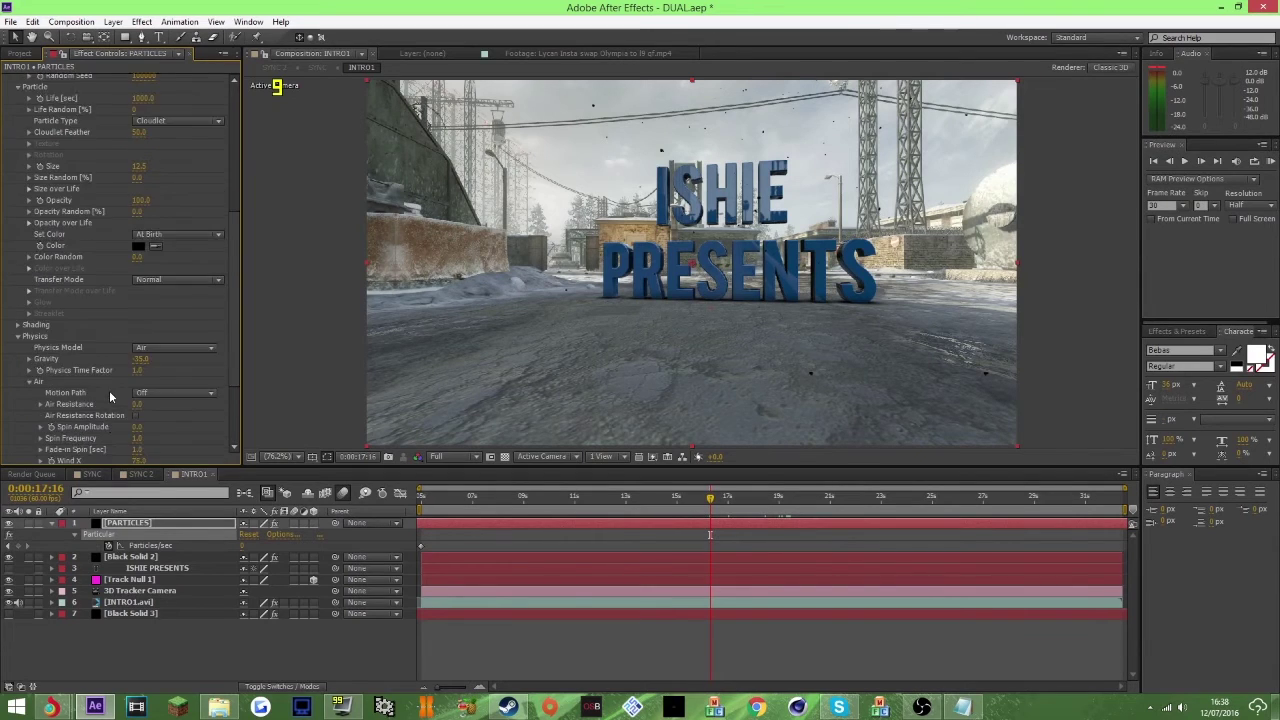
scroll(108, 390, down, 1)
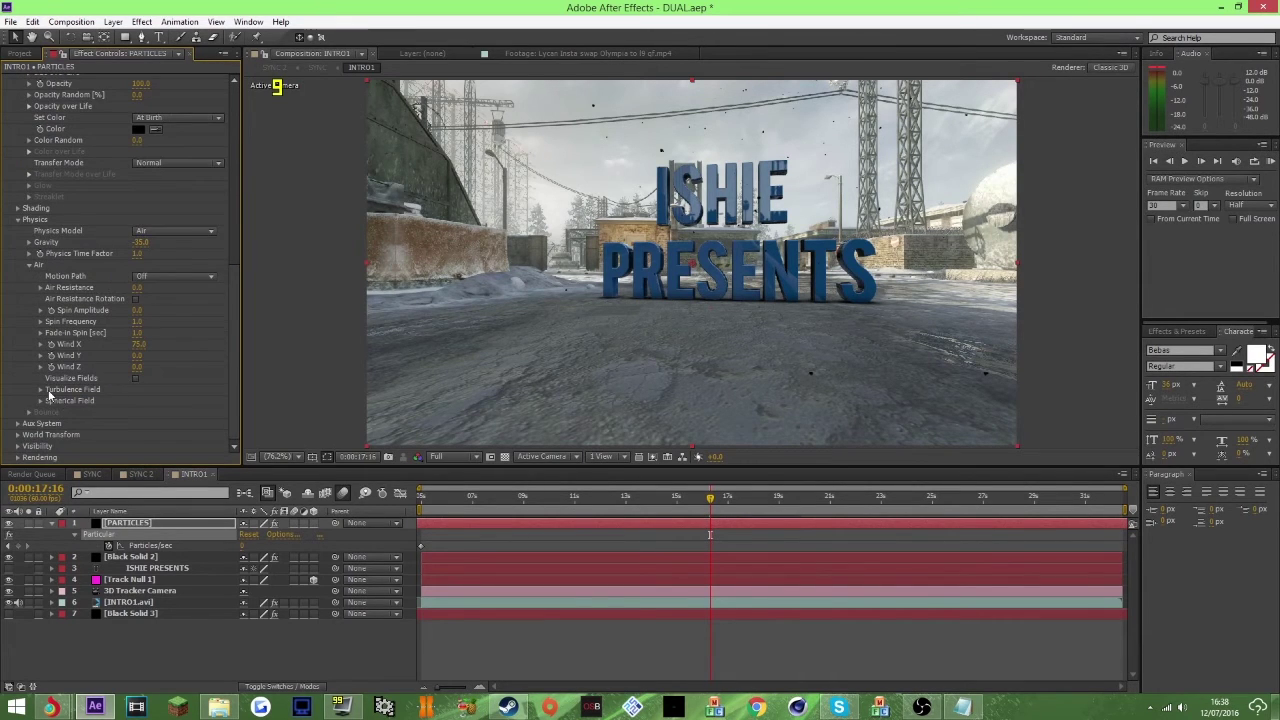
click(41, 389)
scroll(41, 390, down, 3)
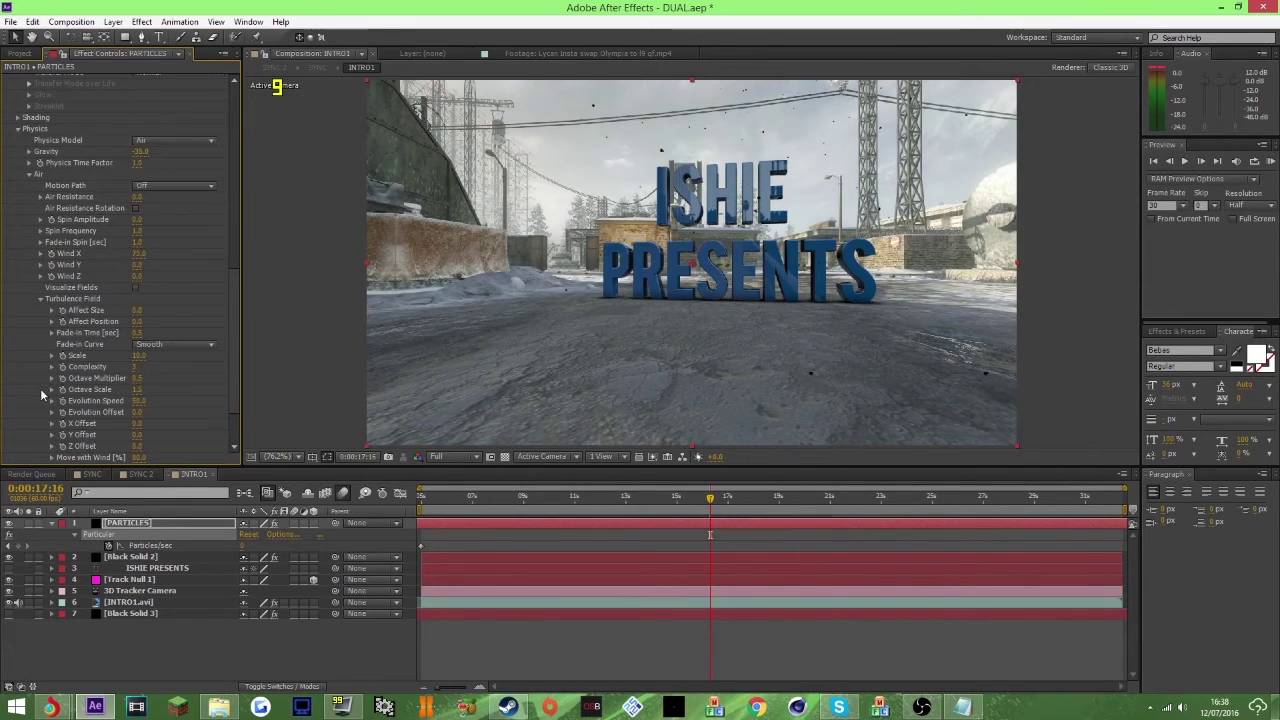
click(140, 322)
key(Return)
drag(571, 497, 589, 499)
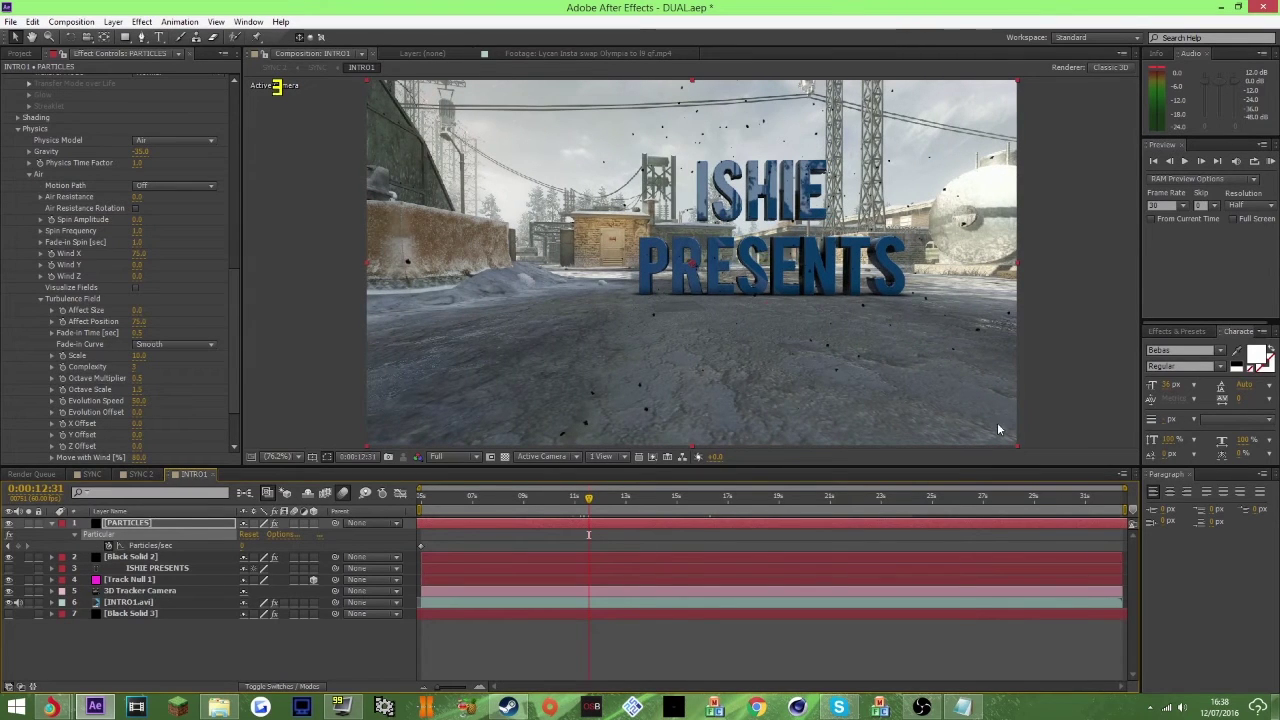
click(1271, 165)
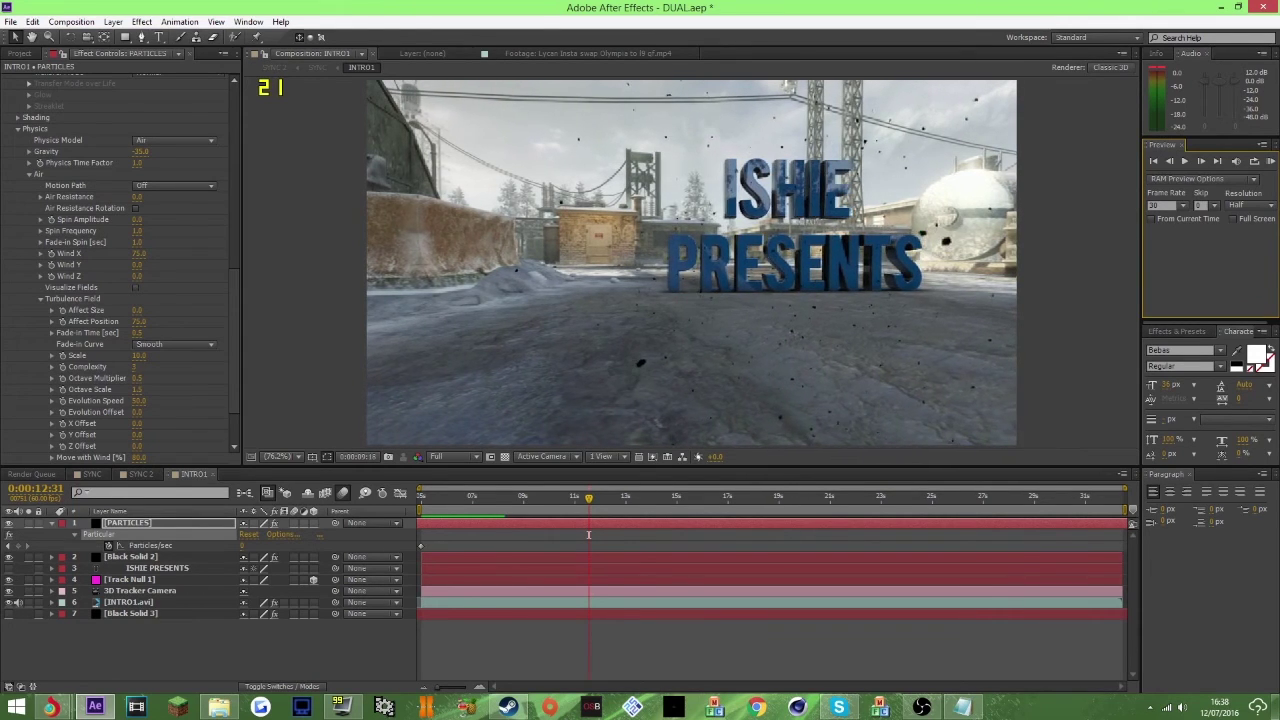
Step: Duplicate the INTRO1.avi layer, remove the 3D Camera Tracker from the copy and place it above the PARTICLES layer
click(513, 601)
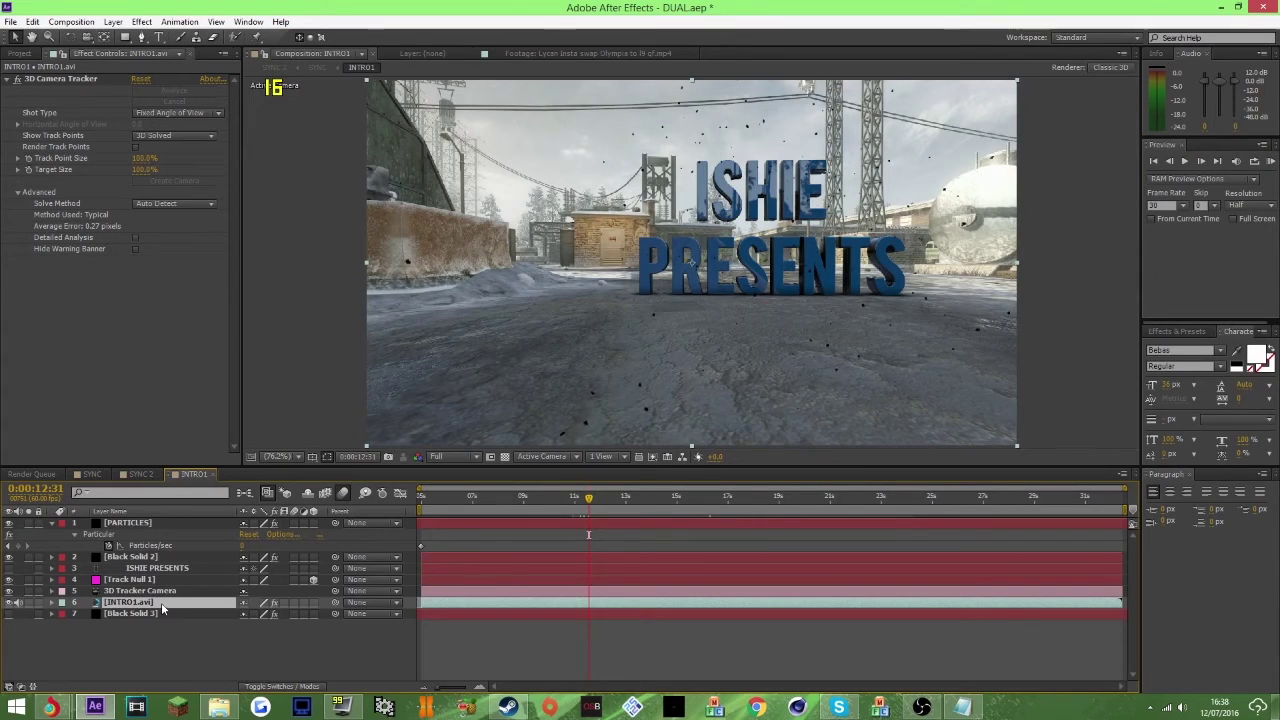
key(ctrl+d)
click(59, 81)
key(Delete)
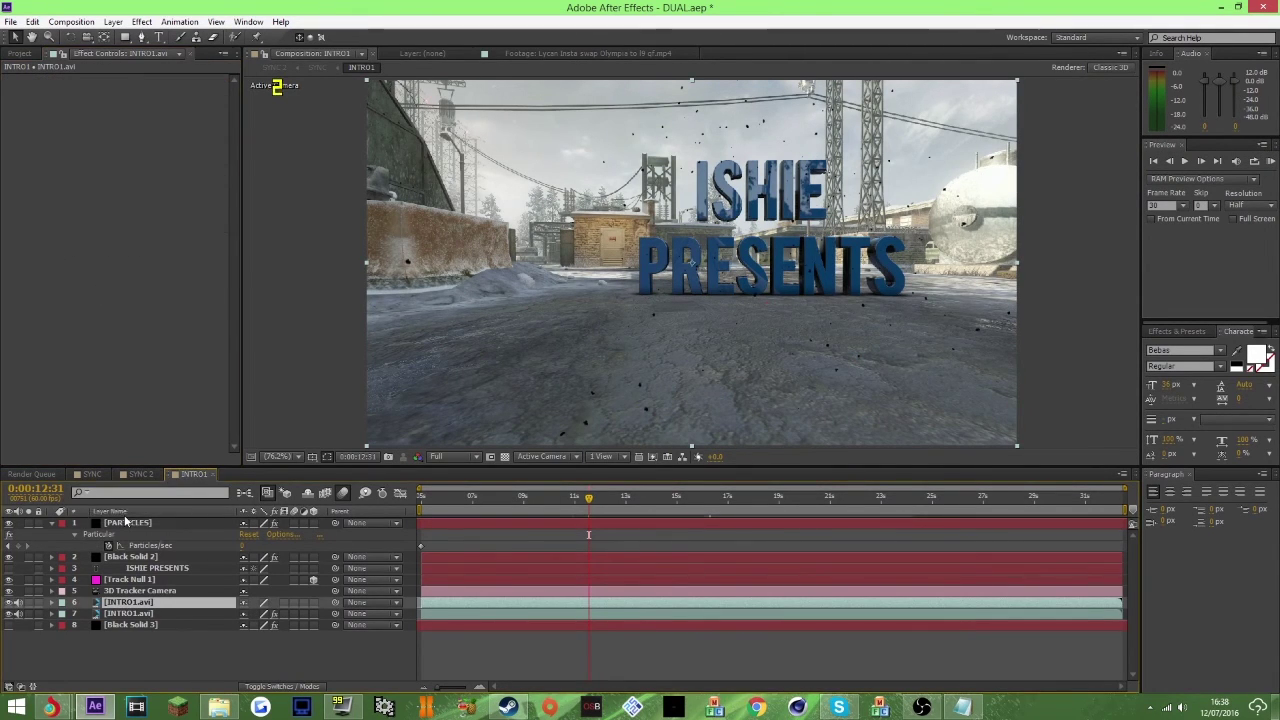
drag(120, 604, 125, 518)
Step: Draw a rectangular mask over the ground on the INTRO1.avi copy, with its upper edge just below the text, and check it at 0:00:18:38
click(124, 36)
mouse_move(311, 319)
mouse_down()
mouse_move(890, 399)
mouse_move(1064, 434)
mouse_move(1106, 470)
mouse_up()
drag(704, 321, 711, 299)
click(637, 598)
click(713, 500)
drag(713, 500, 744, 497)
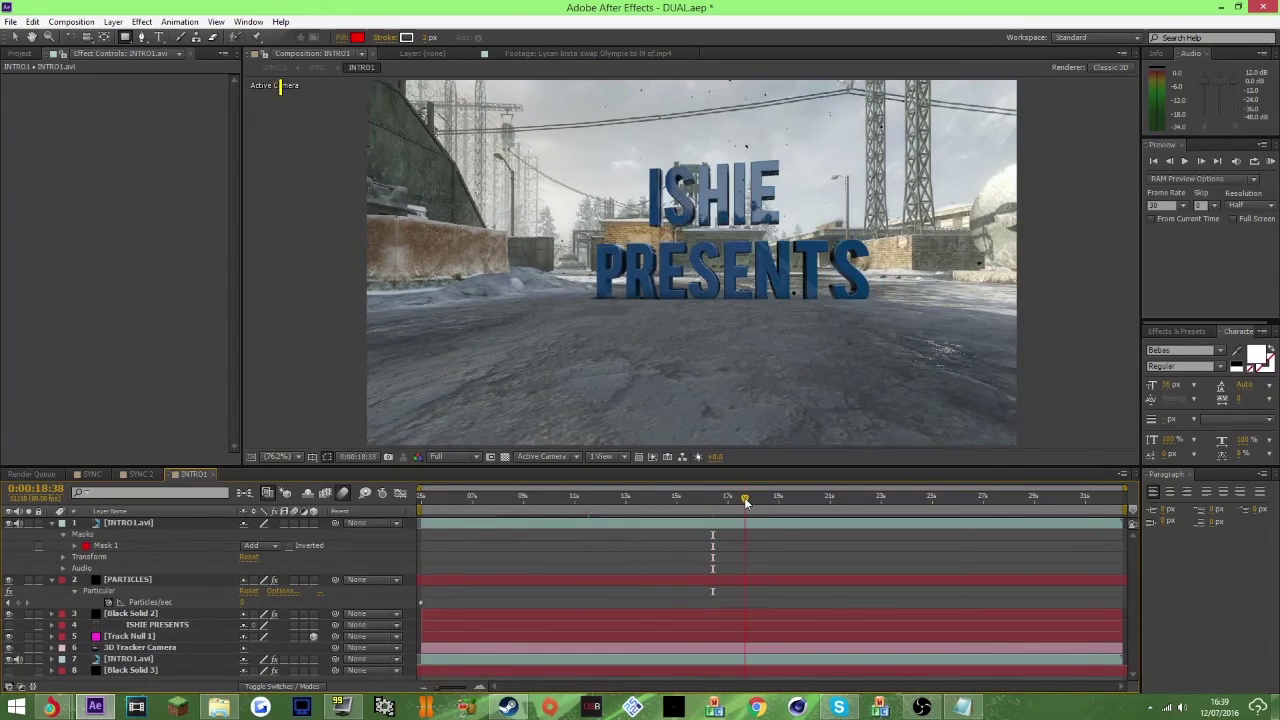
Step: Try lowering the upper edge of the ground mask, and delete the masked INTRO1.avi copy
click(703, 525)
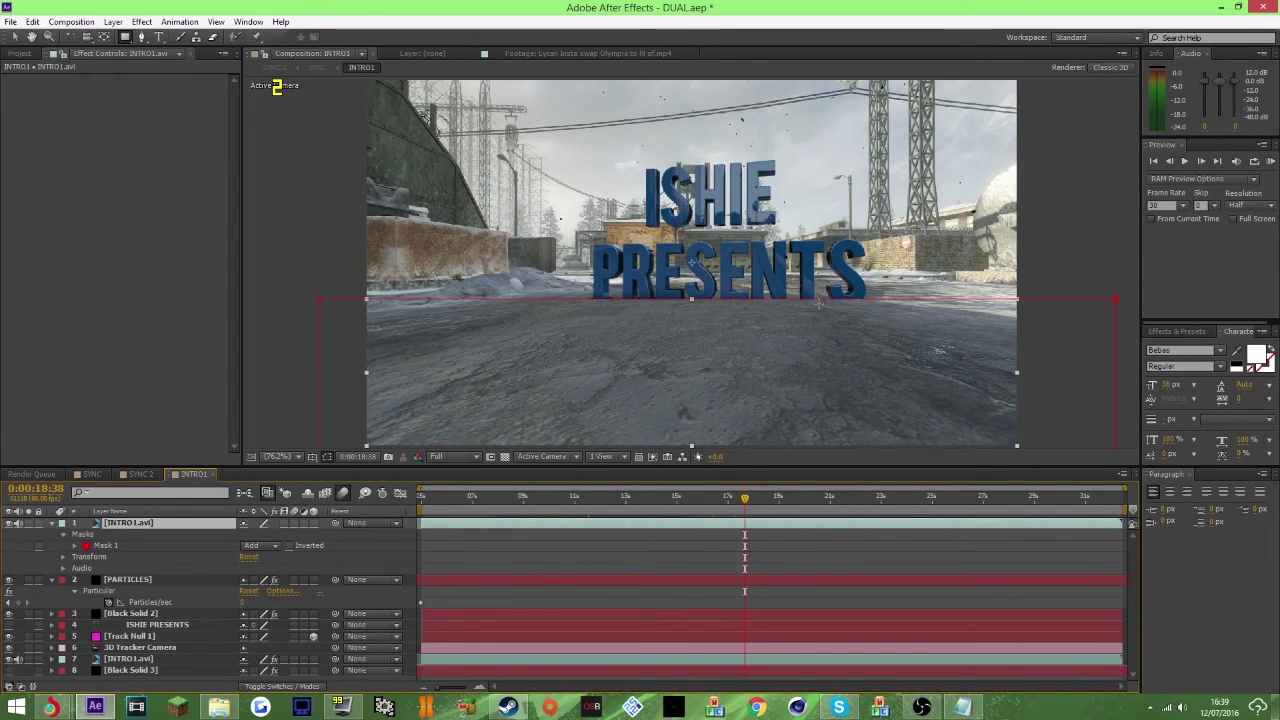
mouse_move(838, 300)
mouse_down()
mouse_move(839, 321)
mouse_move(853, 316)
mouse_up()
drag(750, 499, 876, 500)
click(879, 499)
drag(518, 499, 593, 520)
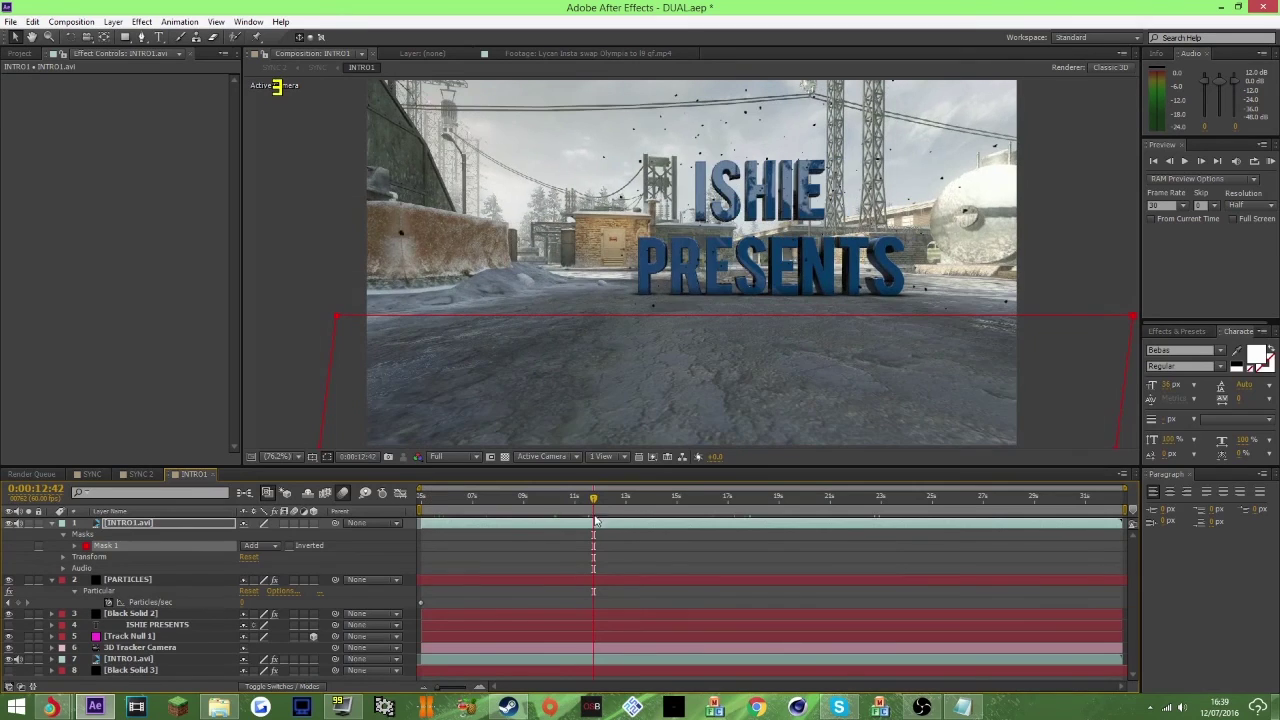
click(128, 529)
key(Delete)
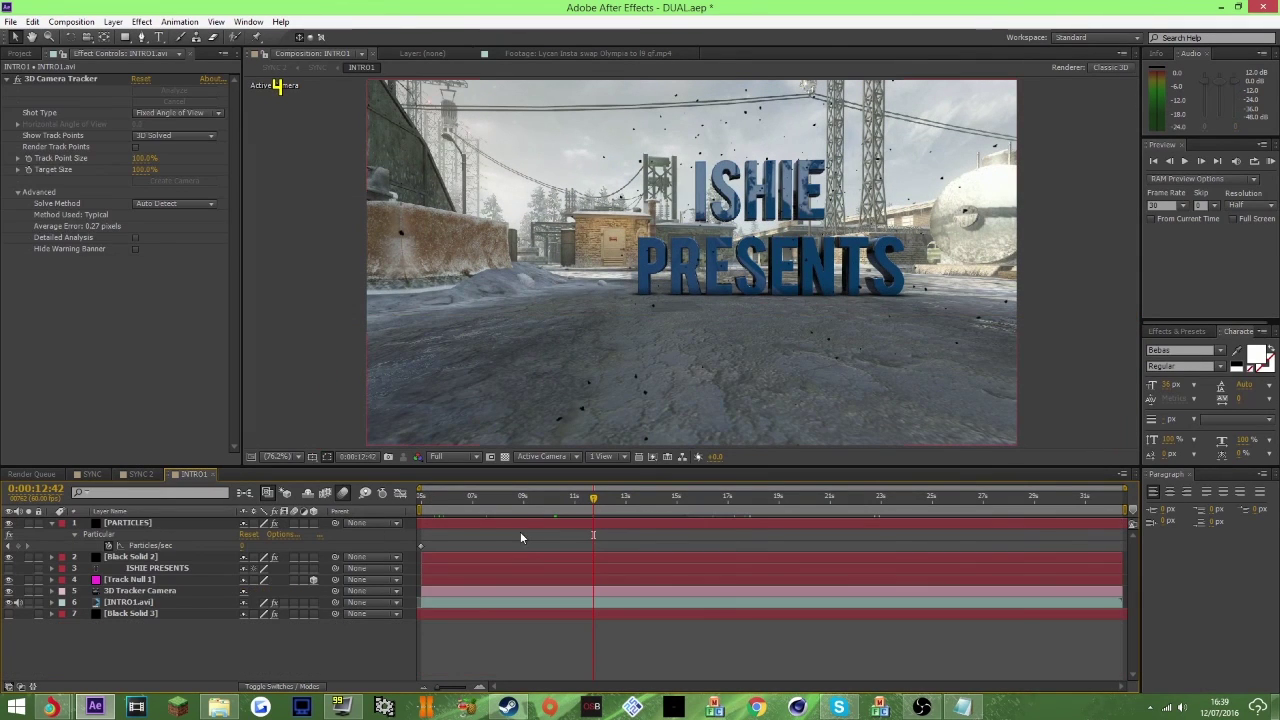